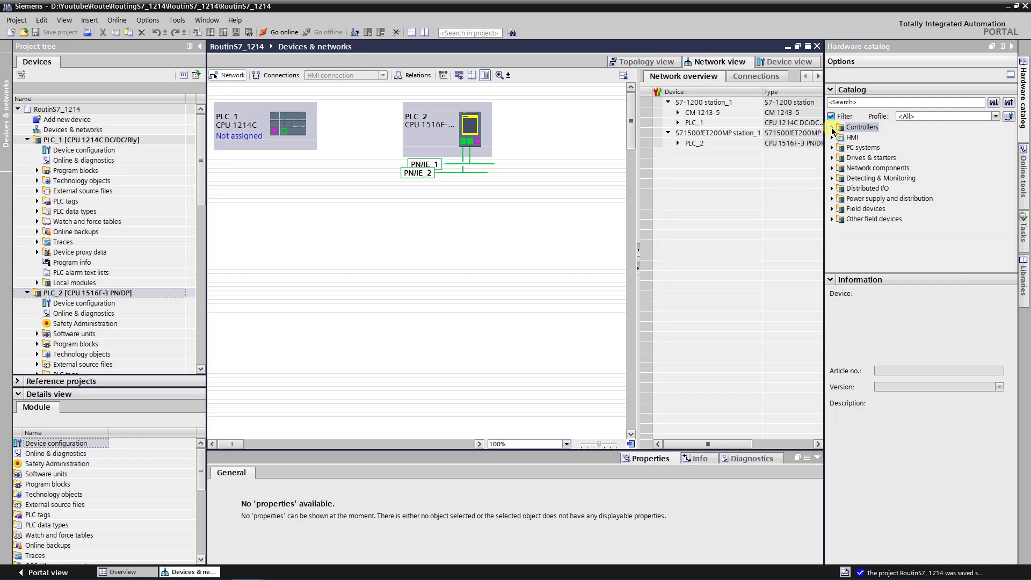
Look up the S7-1500 CPU 1516F-3 PN/DP, article 6ES7 516-3FN01-0AB0, in the hardware catalog and check its description for routing support.
{"action": "left_click", "coordinate": [832, 128]}
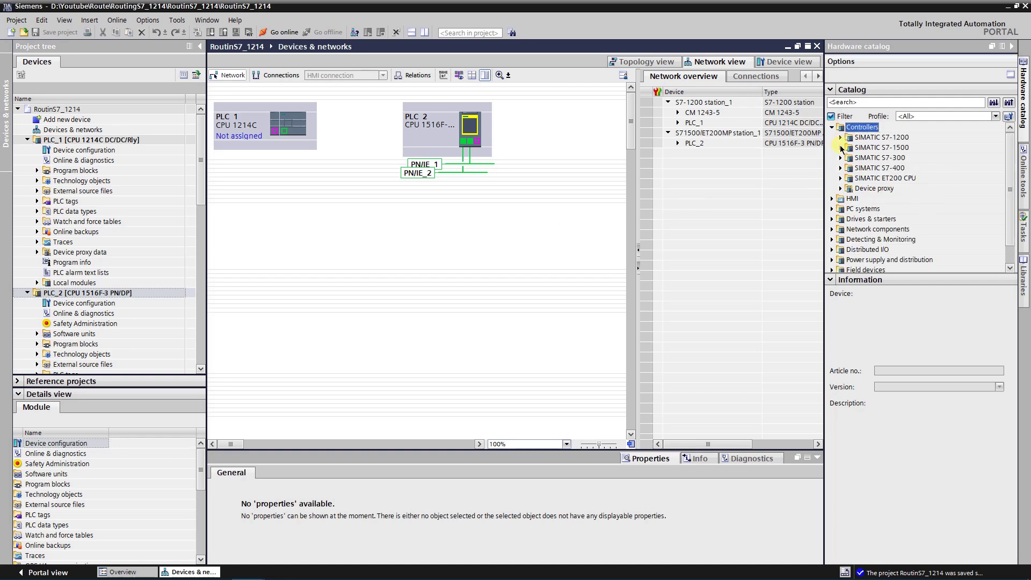
{"action": "left_click", "coordinate": [841, 148]}
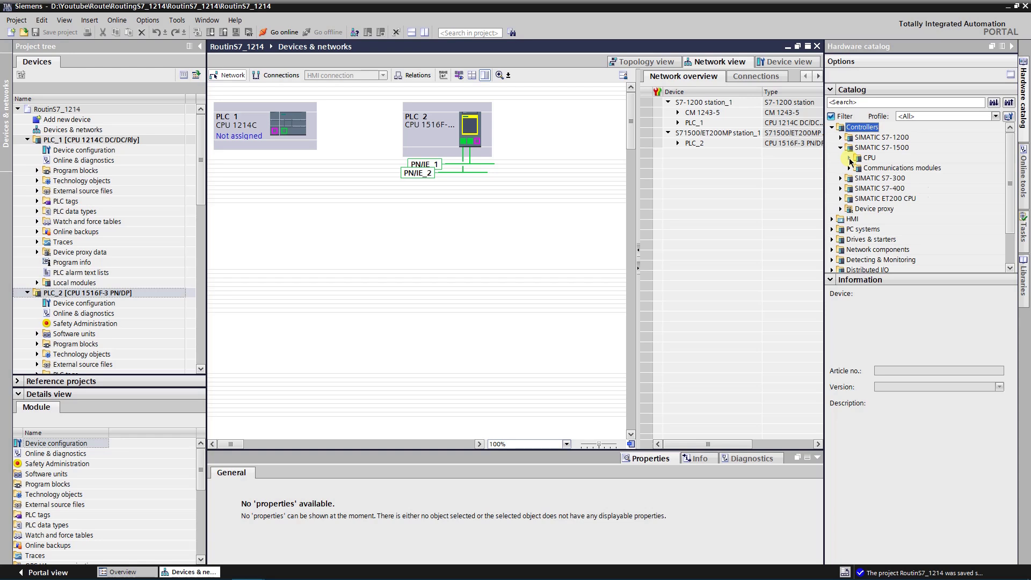
{"action": "left_click", "coordinate": [850, 159]}
{"action": "scroll", "coordinate": [908, 214], "scroll_direction": "down", "scroll_amount": 4}
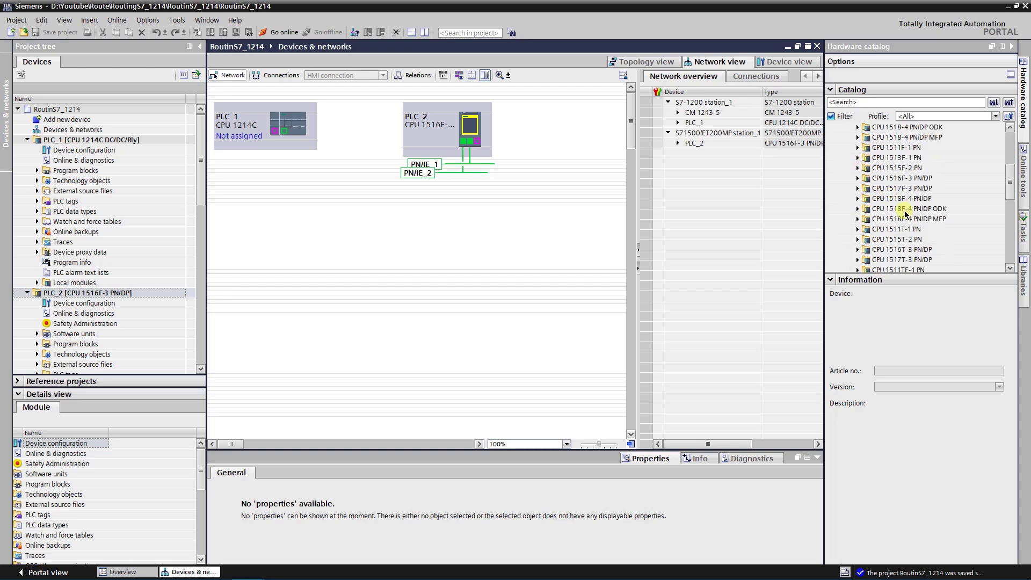
{"action": "scroll", "coordinate": [898, 219], "scroll_direction": "down", "scroll_amount": 3}
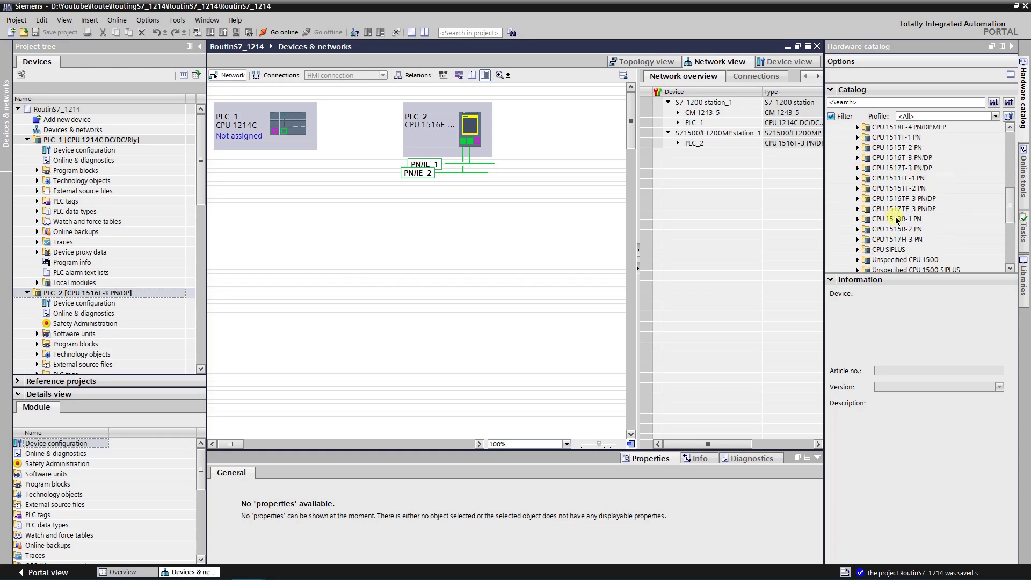
{"action": "scroll", "coordinate": [896, 219], "scroll_direction": "up", "scroll_amount": 2}
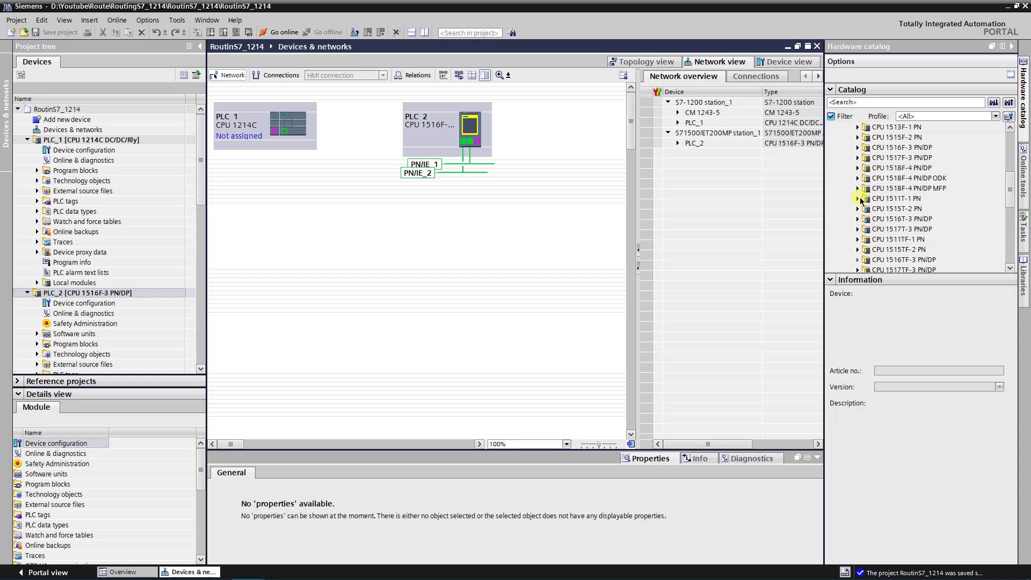
{"action": "left_click", "coordinate": [858, 148]}
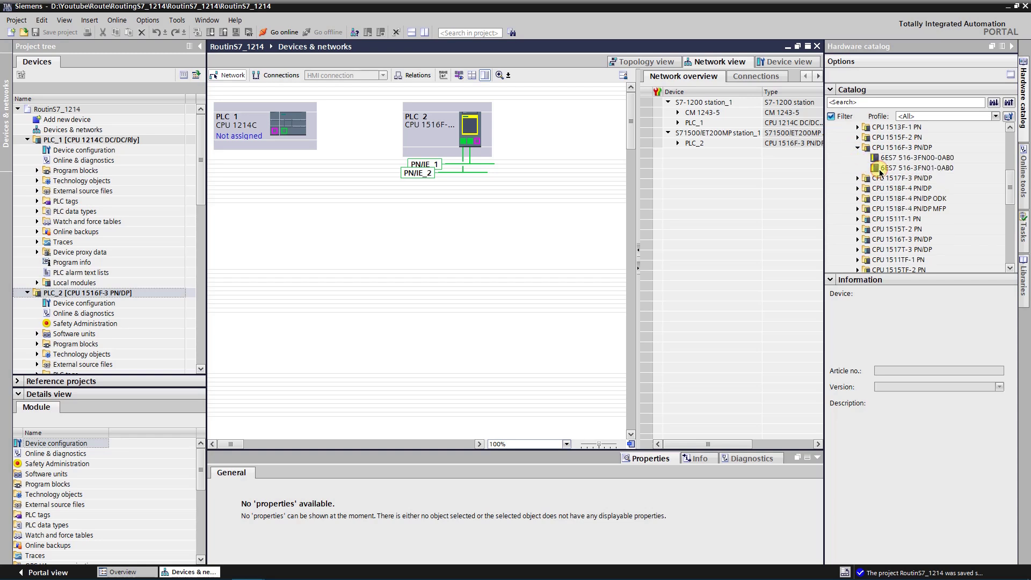
{"action": "left_click", "coordinate": [879, 168]}
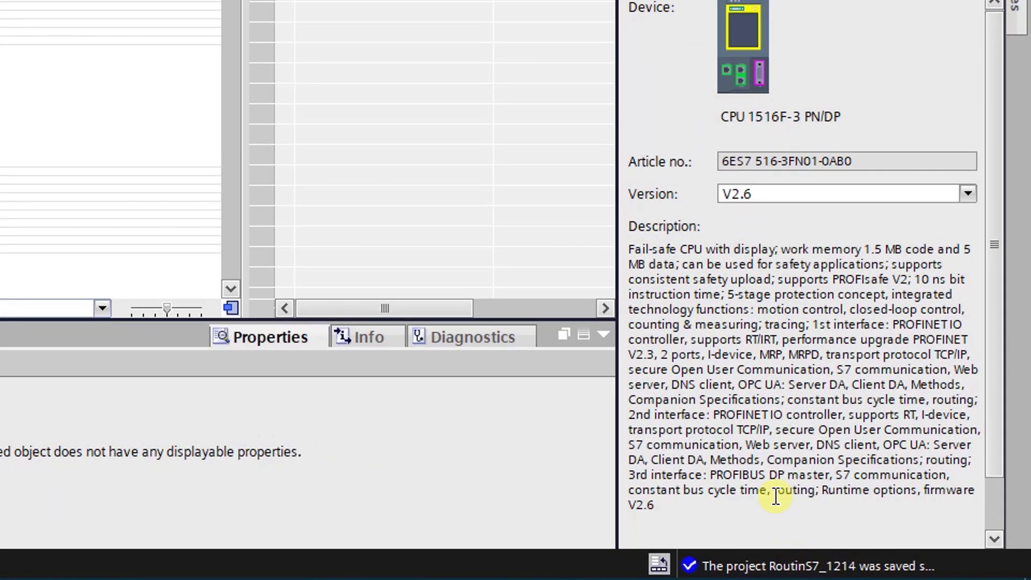
{"action": "left_click_drag", "start_coordinate": [774, 489], "coordinate": [778, 490]}
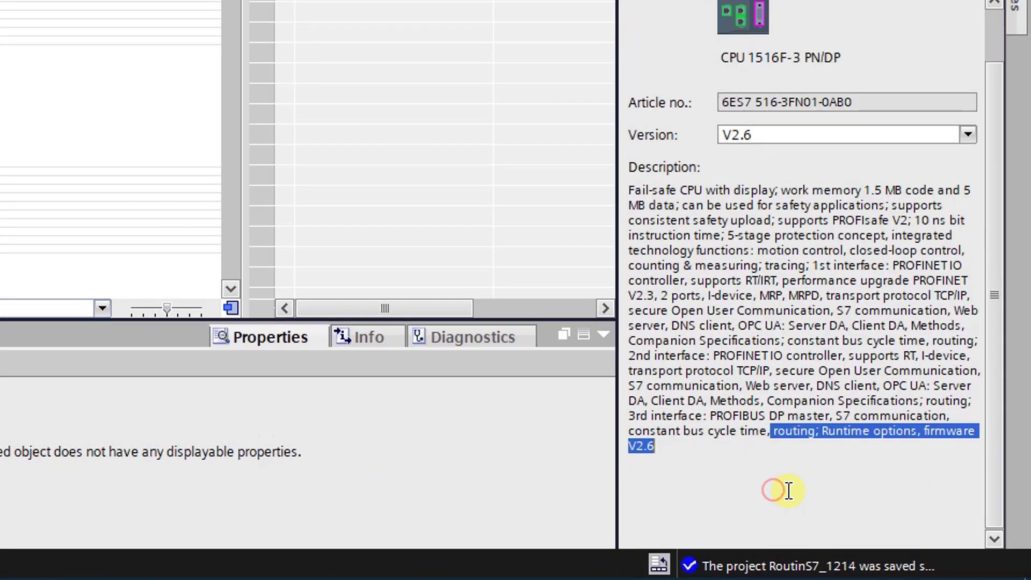
{"action": "double_click", "coordinate": [793, 430]}
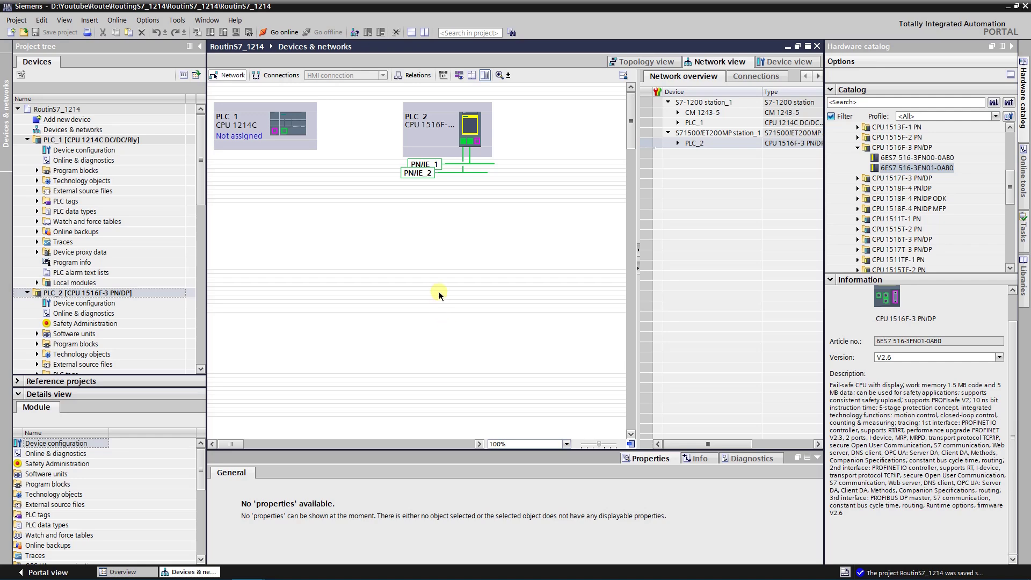
{"action": "left_click", "coordinate": [470, 127]}
{"action": "left_click", "coordinate": [117, 20]}
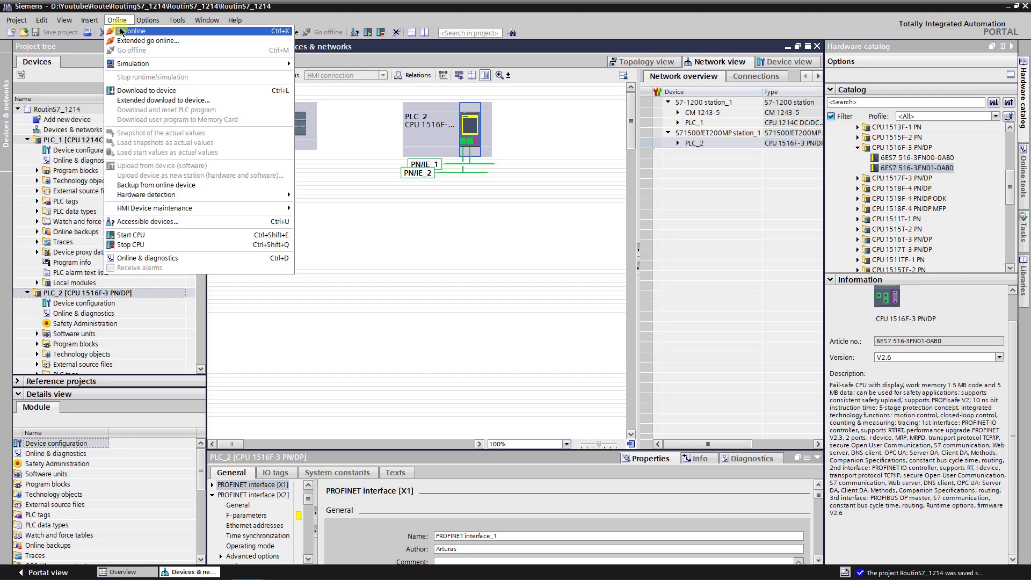
{"action": "left_click", "coordinate": [121, 31]}
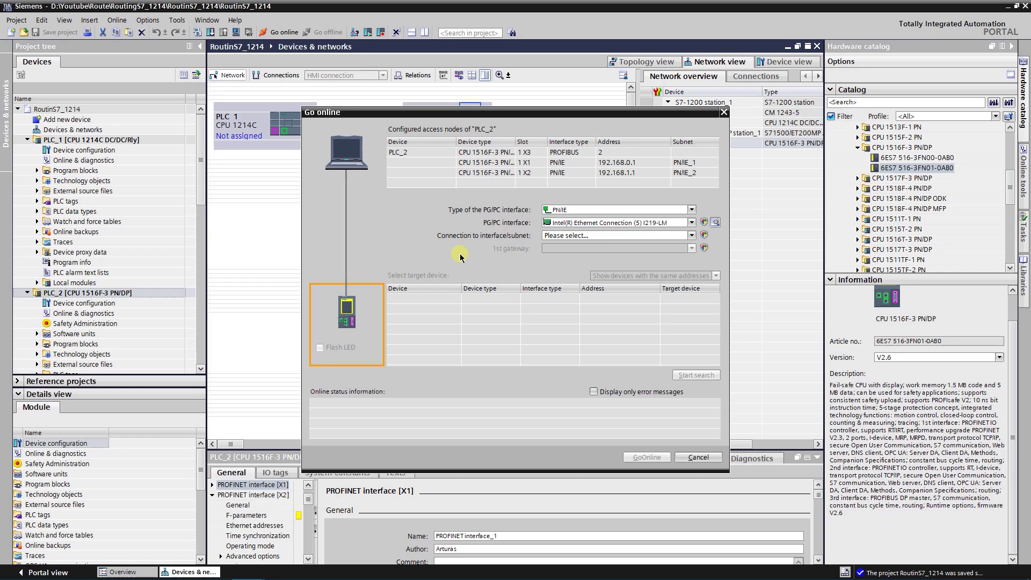
{"action": "left_click", "coordinate": [698, 457]}
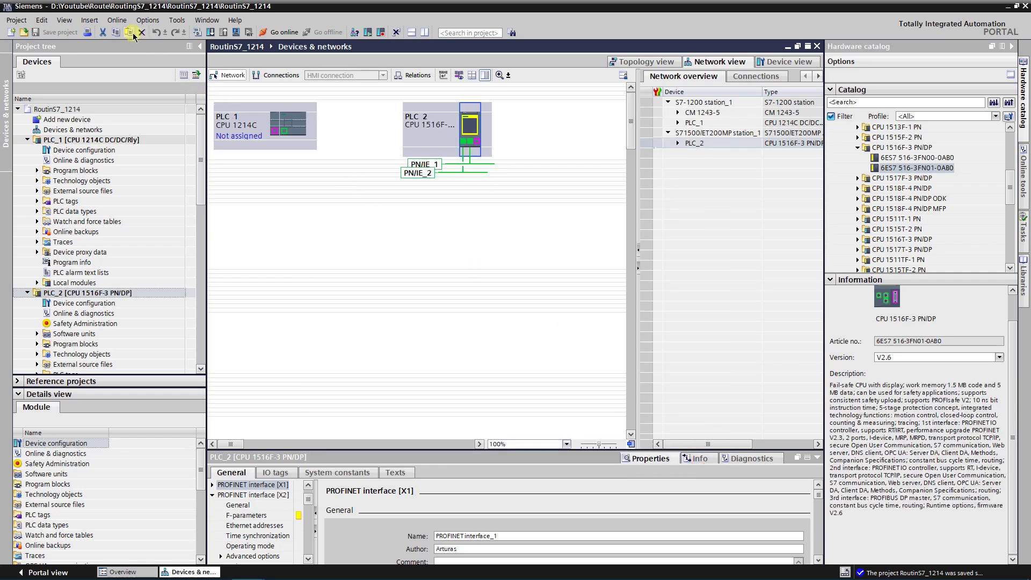
Open the Intel(R) Ethernet Connection (5) I219-LM settings from PLC_2's extended go-online dialog and keep its subnet connection at no selection.
{"action": "left_click", "coordinate": [117, 20]}
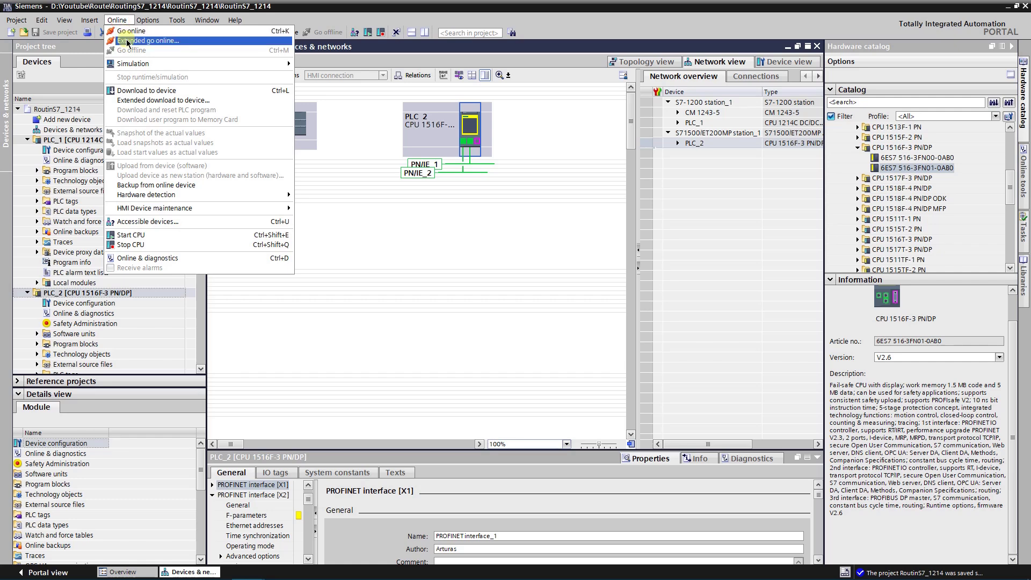
{"action": "left_click", "coordinate": [128, 41]}
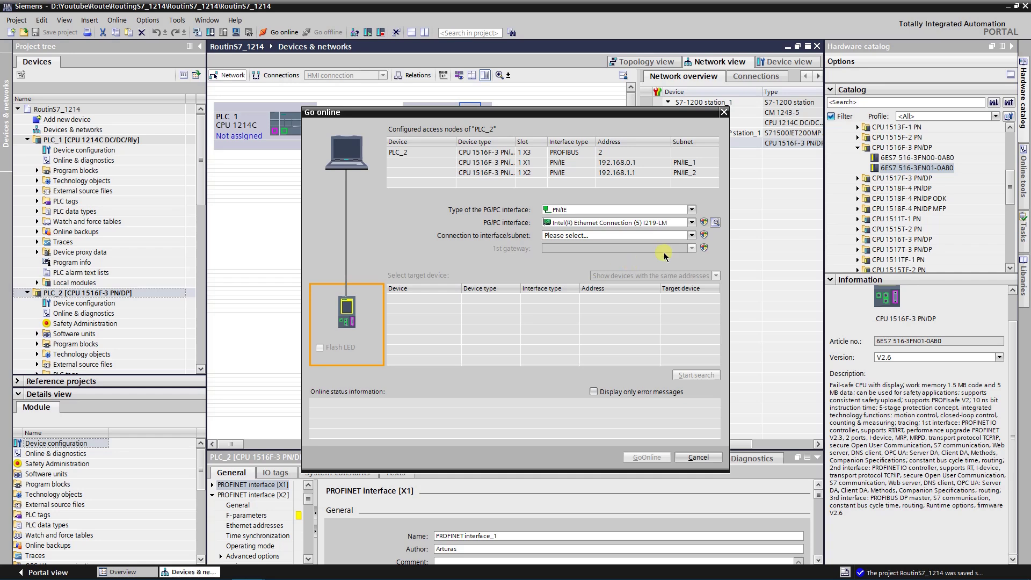
{"action": "left_click", "coordinate": [717, 222]}
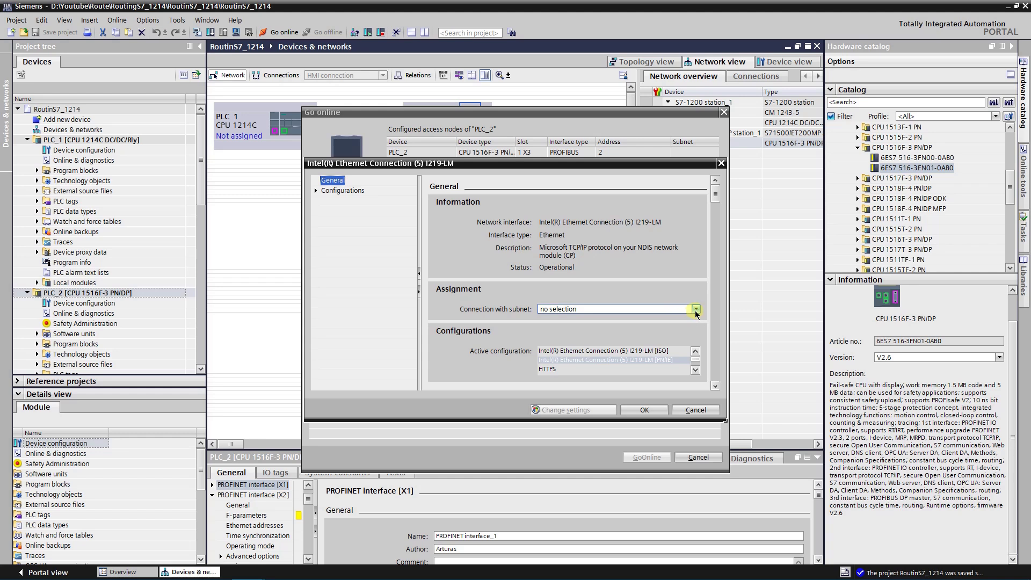
{"action": "left_click", "coordinate": [678, 311]}
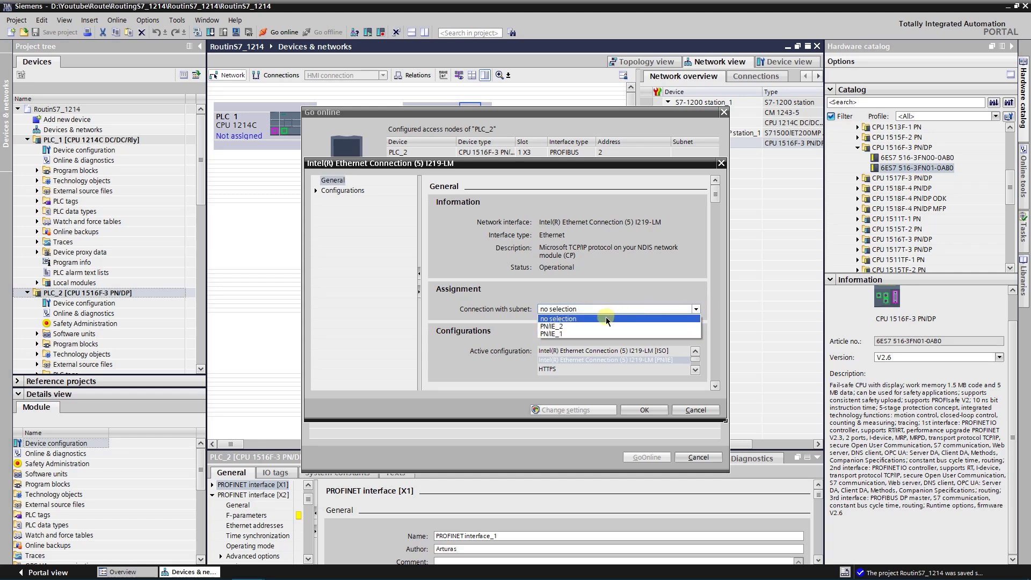
{"action": "left_click", "coordinate": [574, 320]}
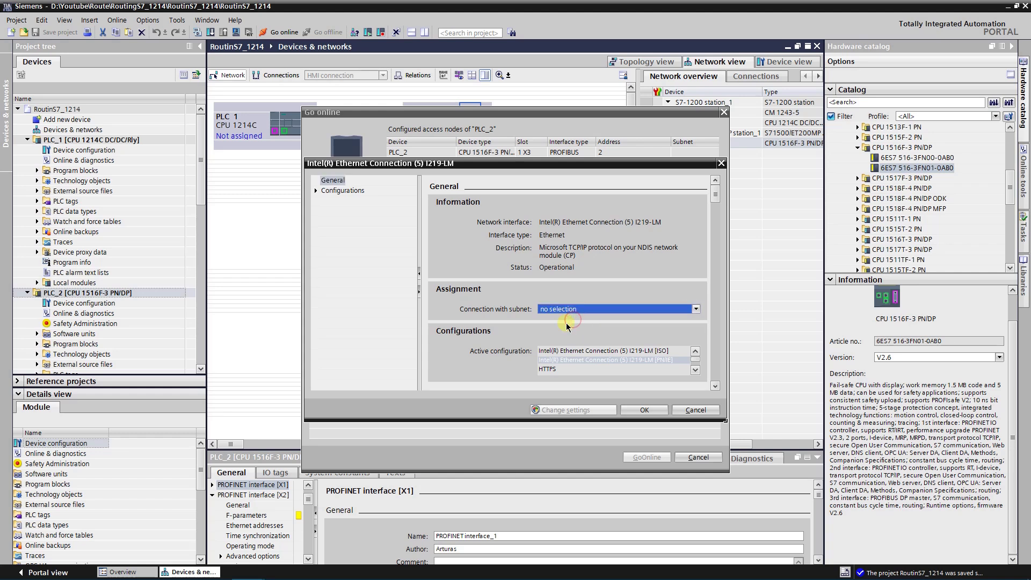
Delete the adapter's project-specific IP addresses under IE-PG access, apply the settings and close the go-online dialog.
{"action": "left_click", "coordinate": [316, 191]}
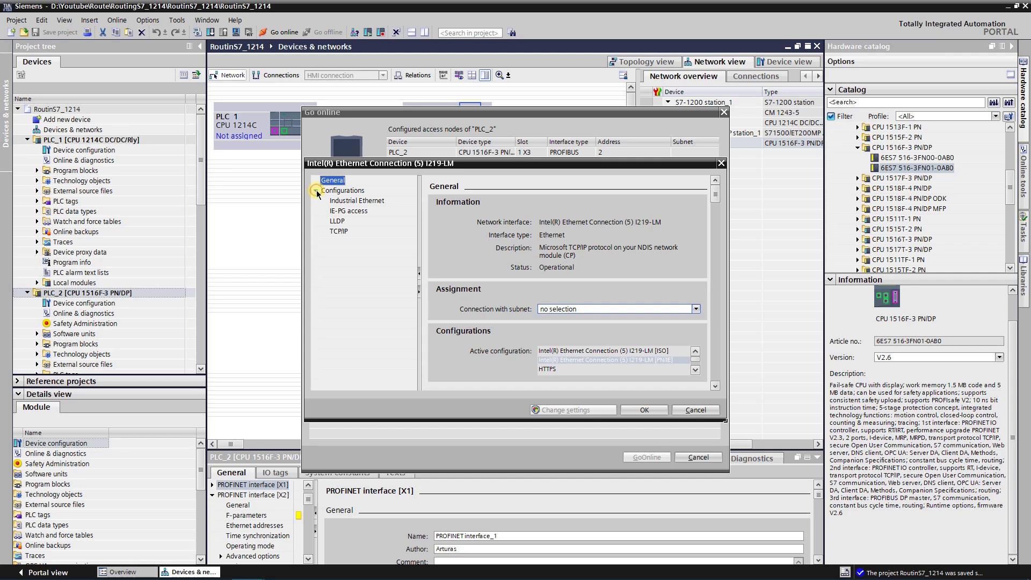
{"action": "left_click", "coordinate": [340, 212]}
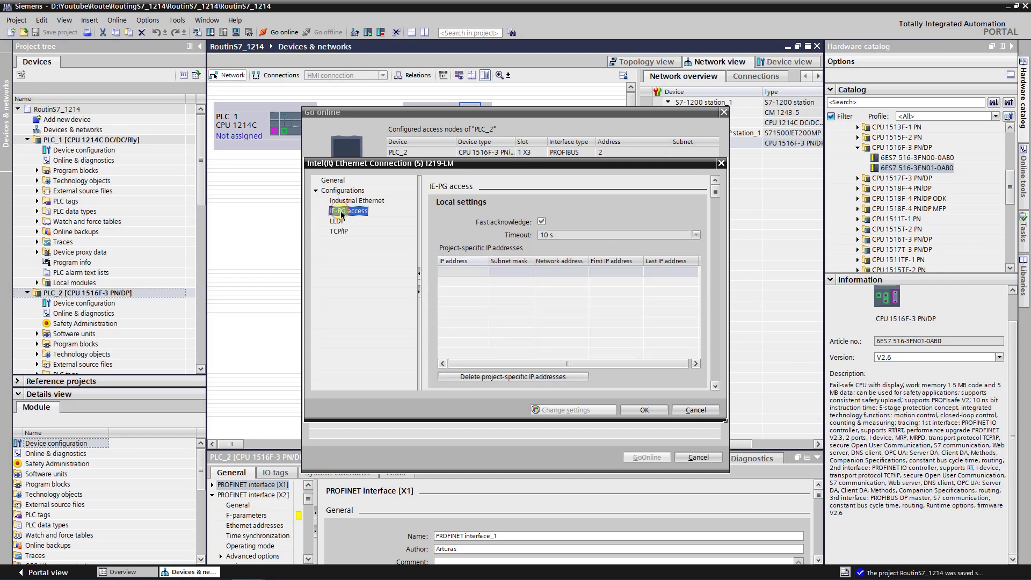
{"action": "left_click", "coordinate": [505, 379]}
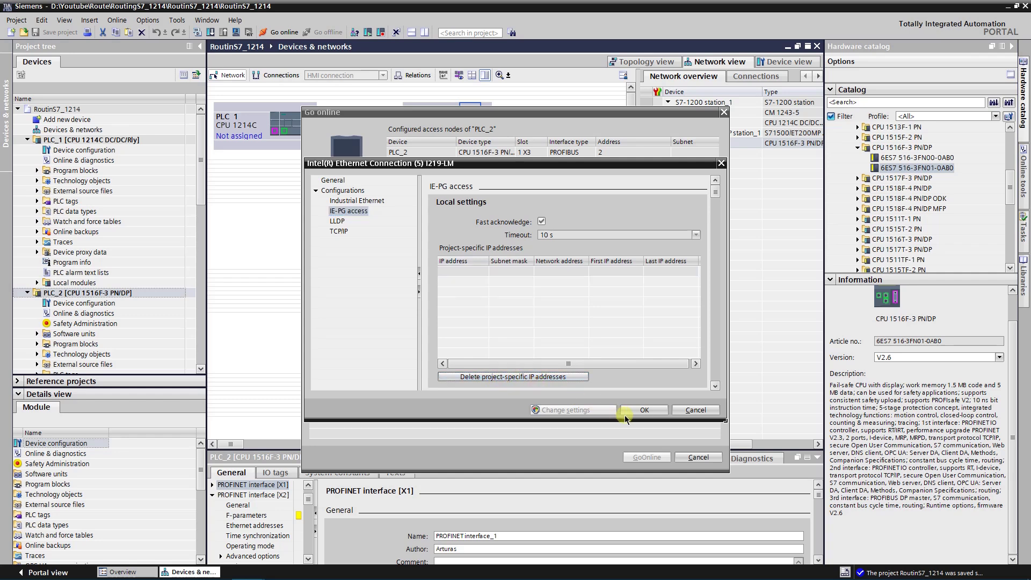
{"action": "left_click", "coordinate": [645, 410]}
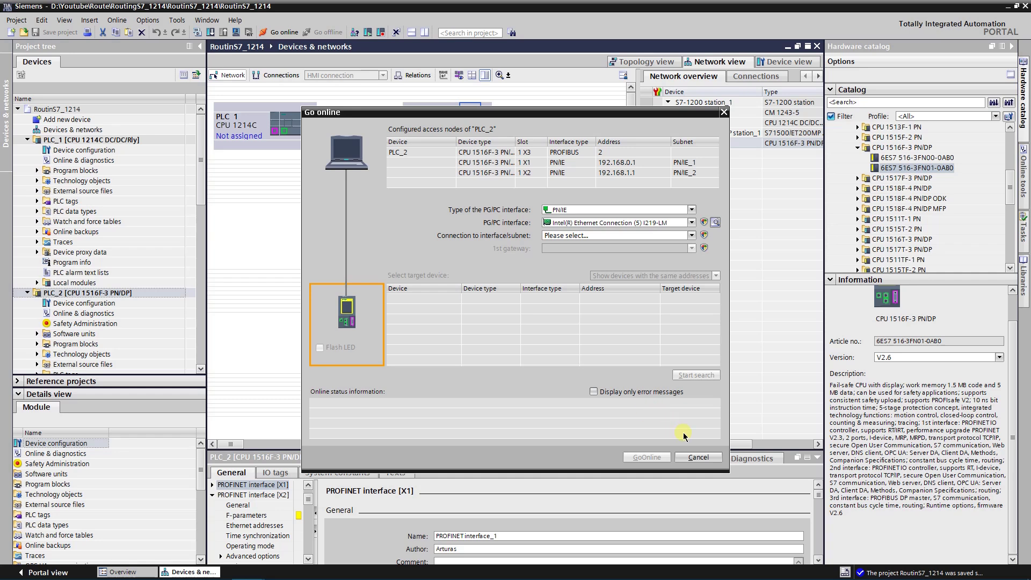
{"action": "left_click", "coordinate": [698, 457]}
{"action": "left_click", "coordinate": [701, 459]}
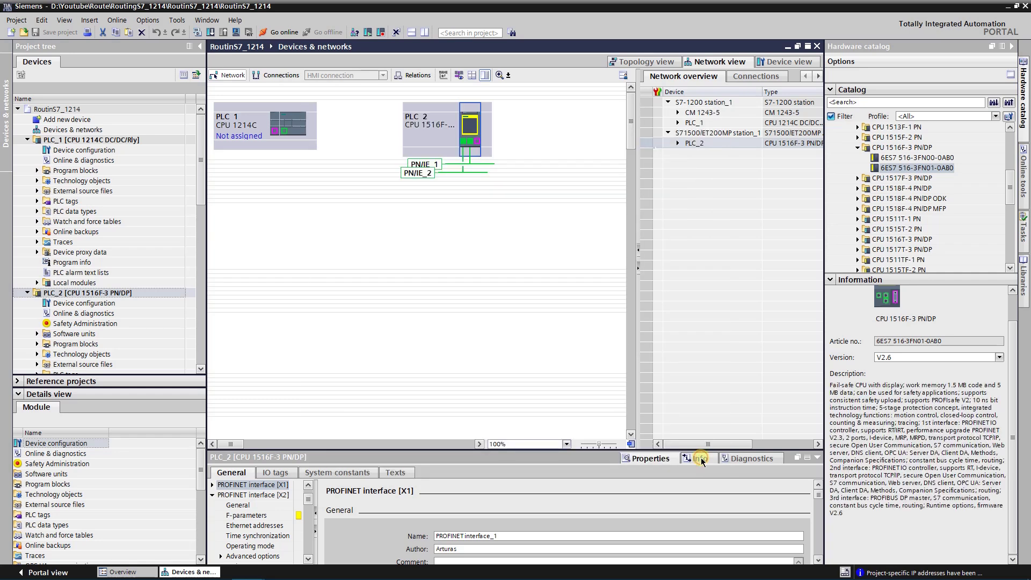
Start going online with PLC_2 through the PN/IE_2 subnet and search for target devices.
{"action": "left_click", "coordinate": [117, 20]}
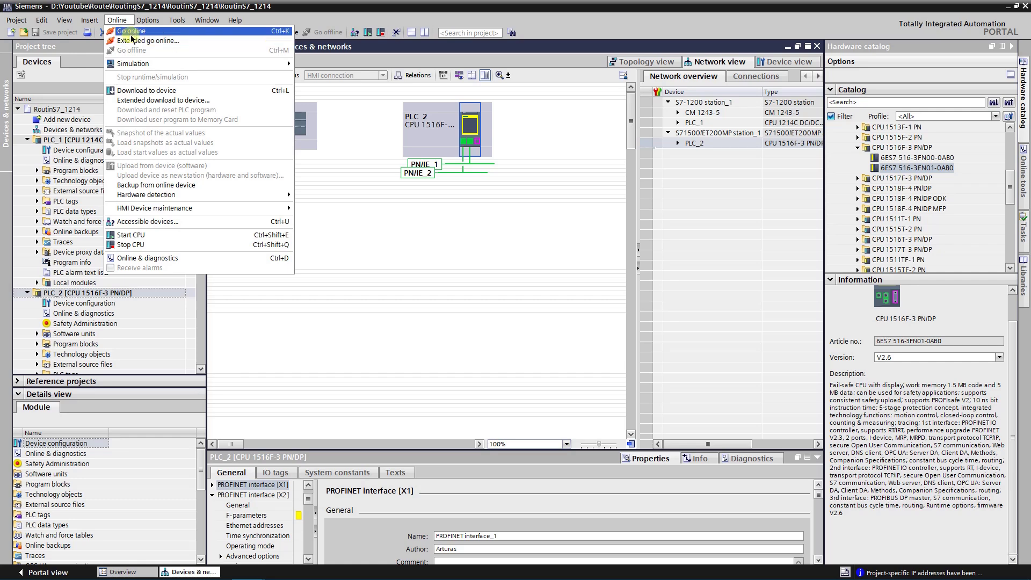
{"action": "left_click", "coordinate": [129, 31]}
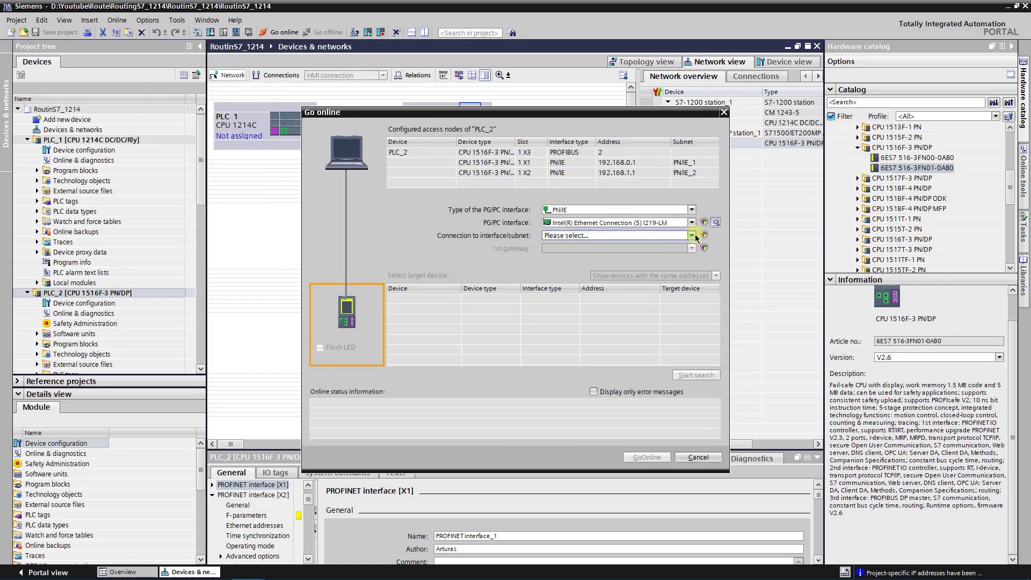
{"action": "left_click", "coordinate": [692, 236]}
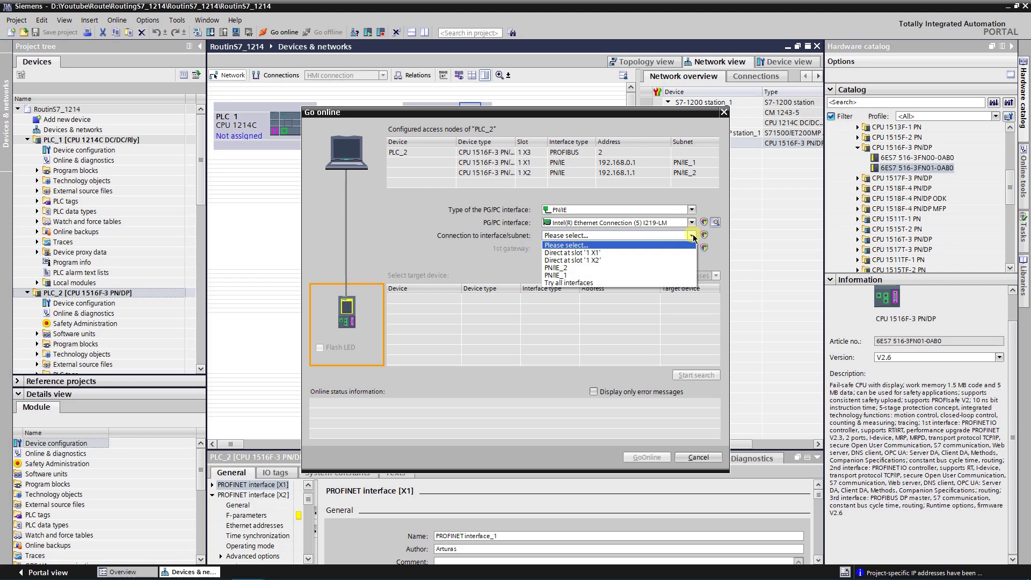
{"action": "left_click", "coordinate": [569, 267]}
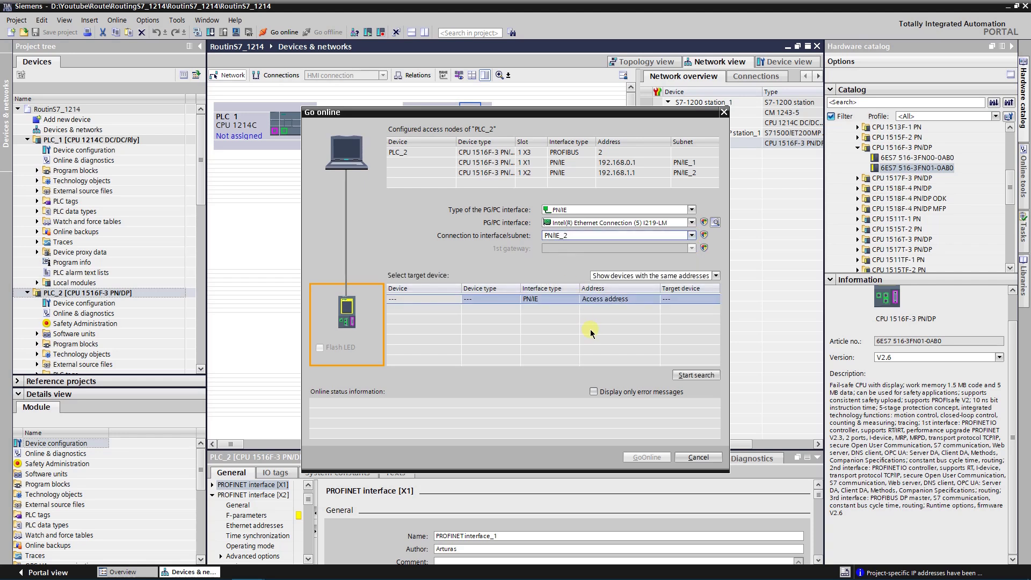
{"action": "left_click", "coordinate": [693, 374]}
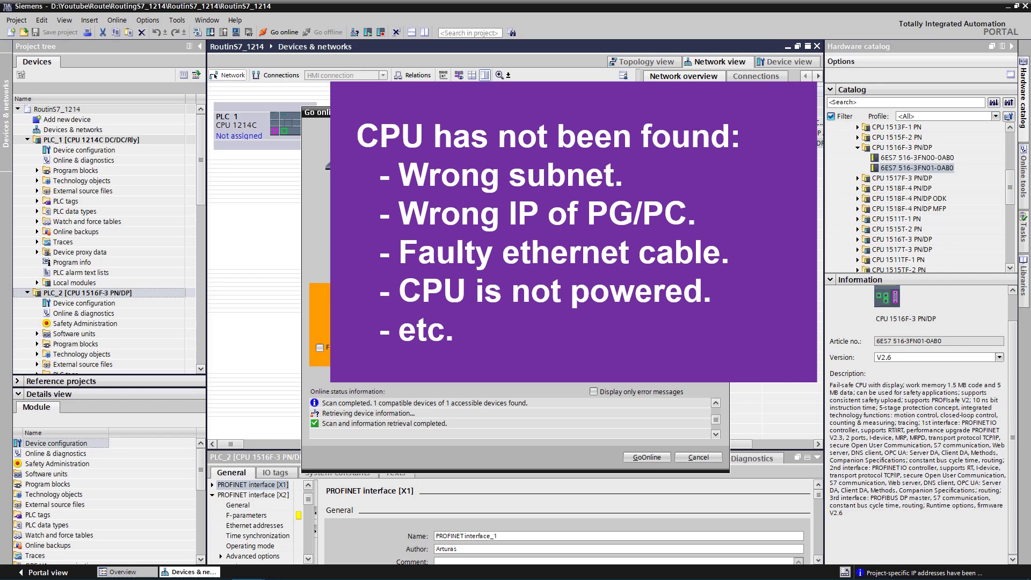
Go online with the PLC_2 target device at 192.168.1.1, and take it offline again.
{"action": "left_click", "coordinate": [610, 301]}
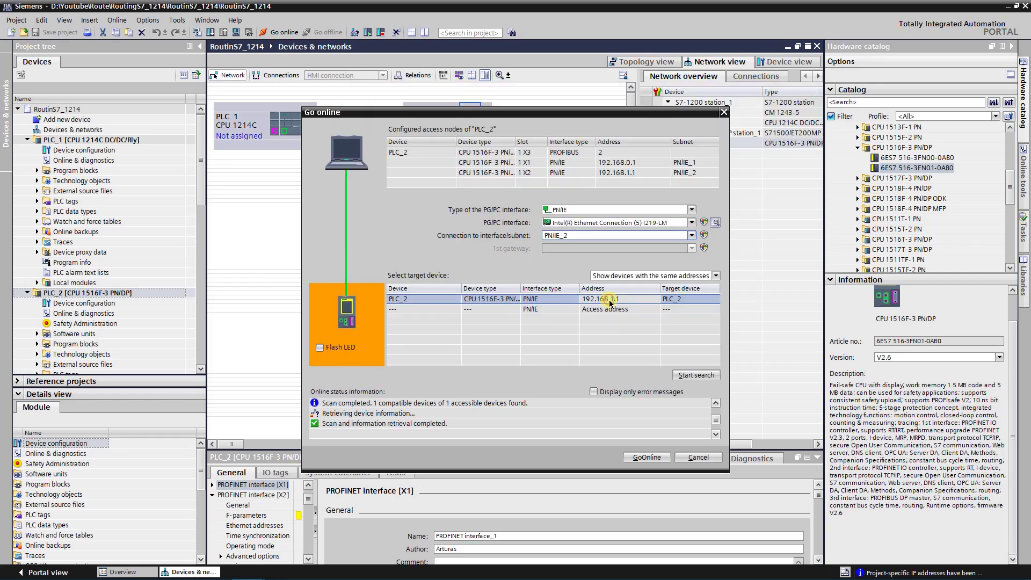
{"action": "left_click", "coordinate": [643, 459]}
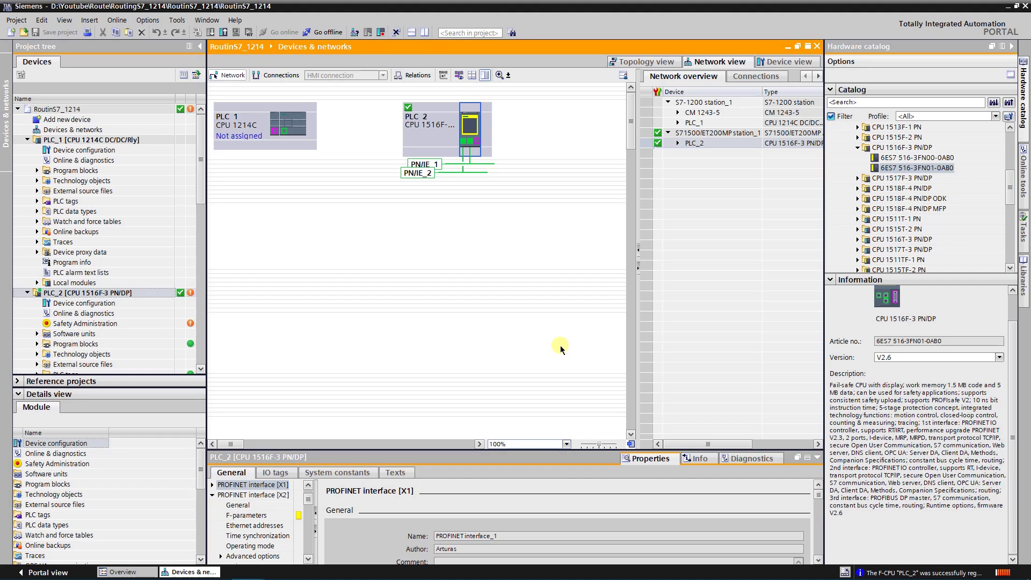
{"action": "left_click", "coordinate": [324, 31]}
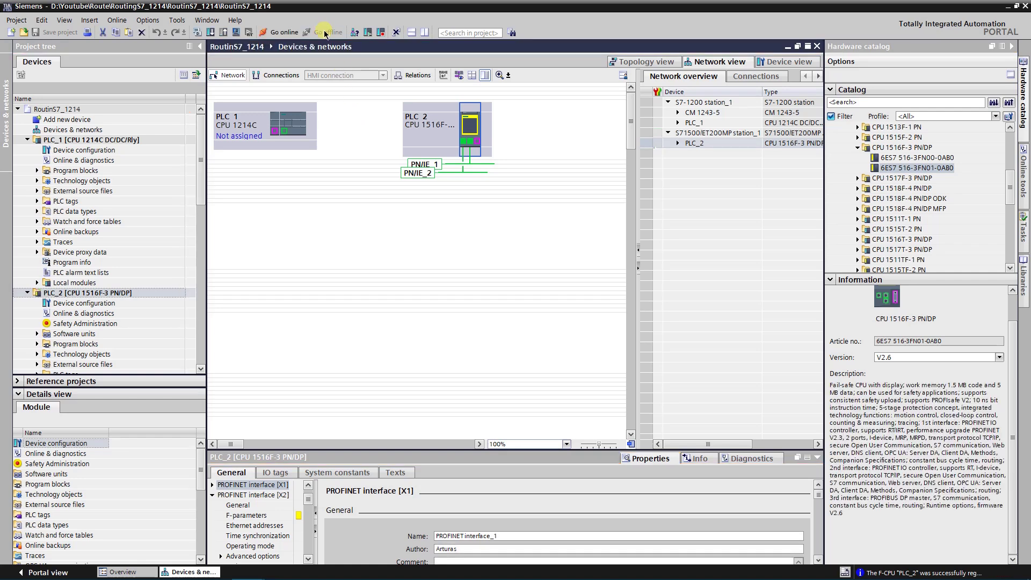
Network PLC_1's PROFINET interface_1 with the PN/IE_1 subnet in its Ethernet addresses.
{"action": "left_click", "coordinate": [285, 133]}
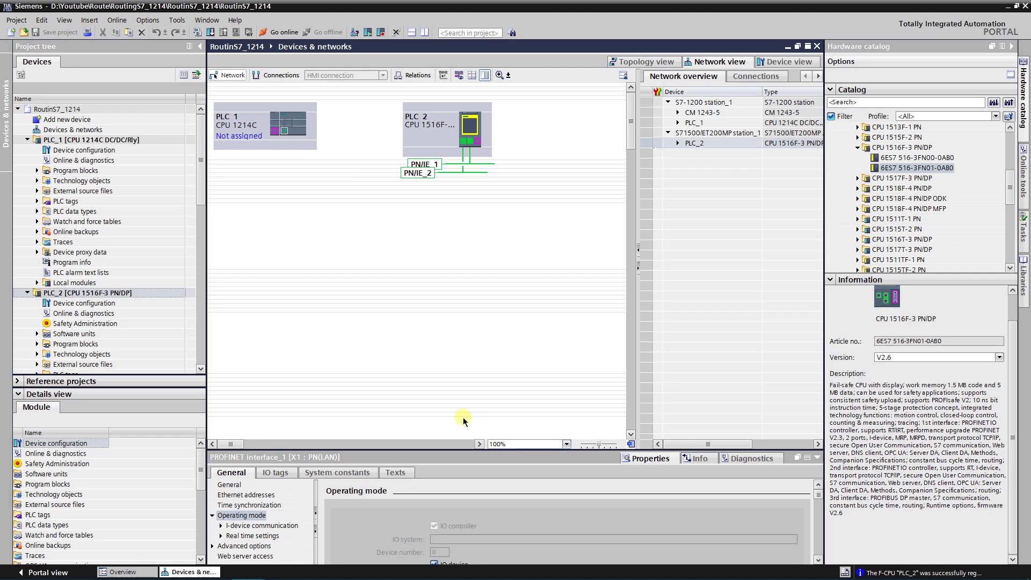
{"action": "left_click", "coordinate": [253, 514]}
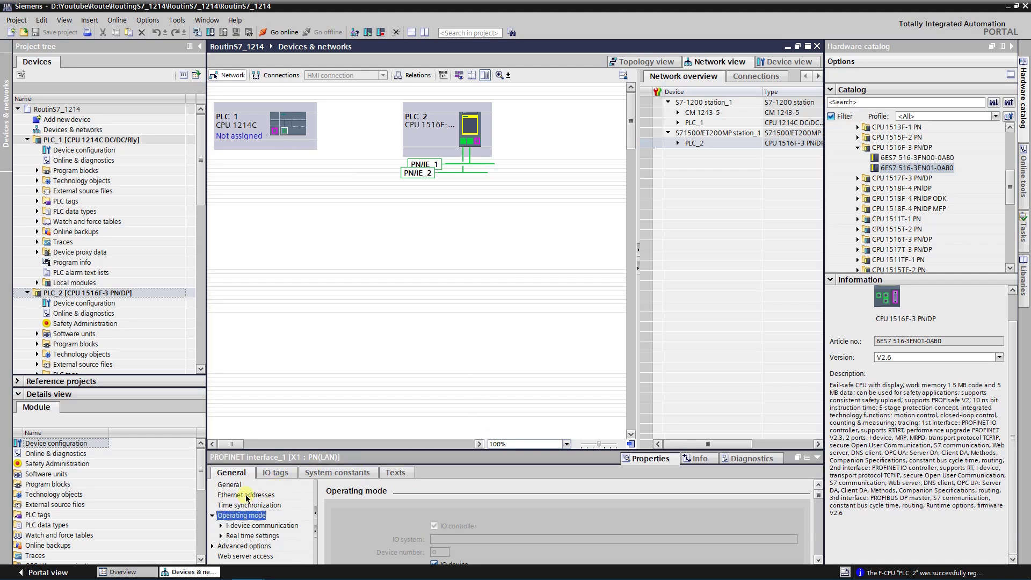
{"action": "left_click", "coordinate": [247, 496]}
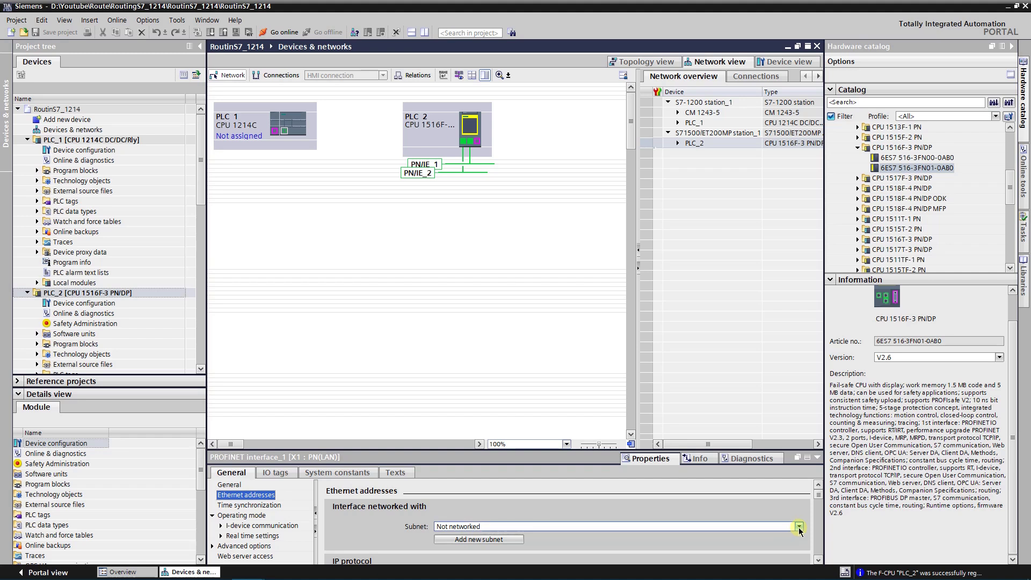
{"action": "left_click", "coordinate": [800, 528]}
{"action": "left_click", "coordinate": [798, 528]}
{"action": "left_click", "coordinate": [795, 528]}
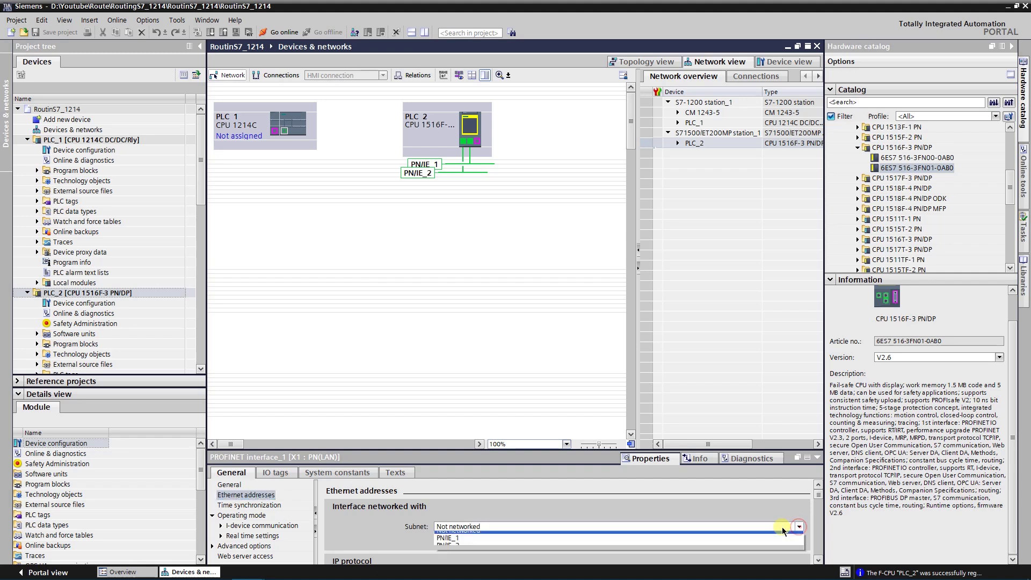
{"action": "left_click", "coordinate": [452, 544]}
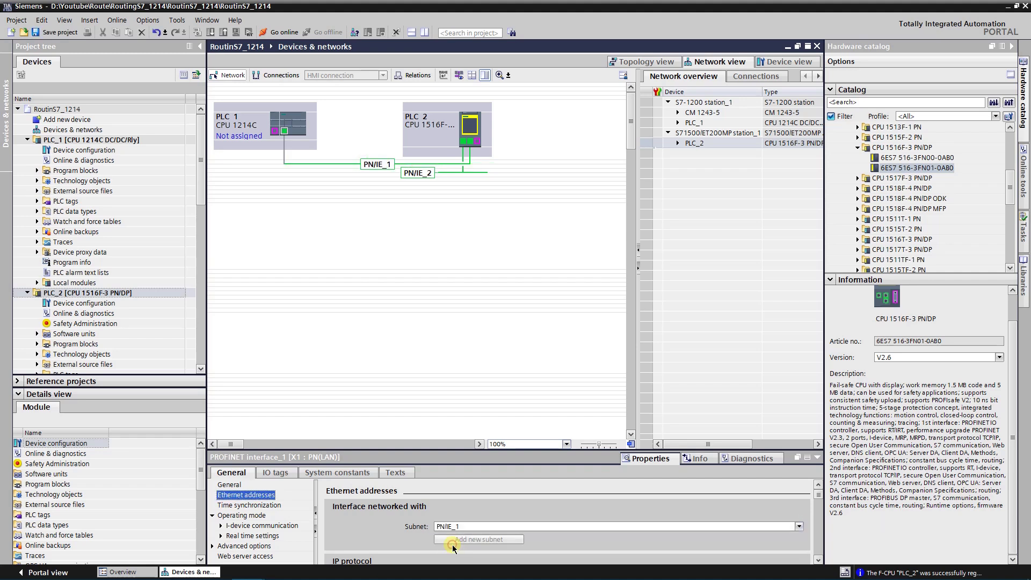
Review the subnet assignment and IP protocol settings in the Ethernet addresses of PLC_1's PROFINET interface_1.
{"action": "left_click", "coordinate": [818, 559]}
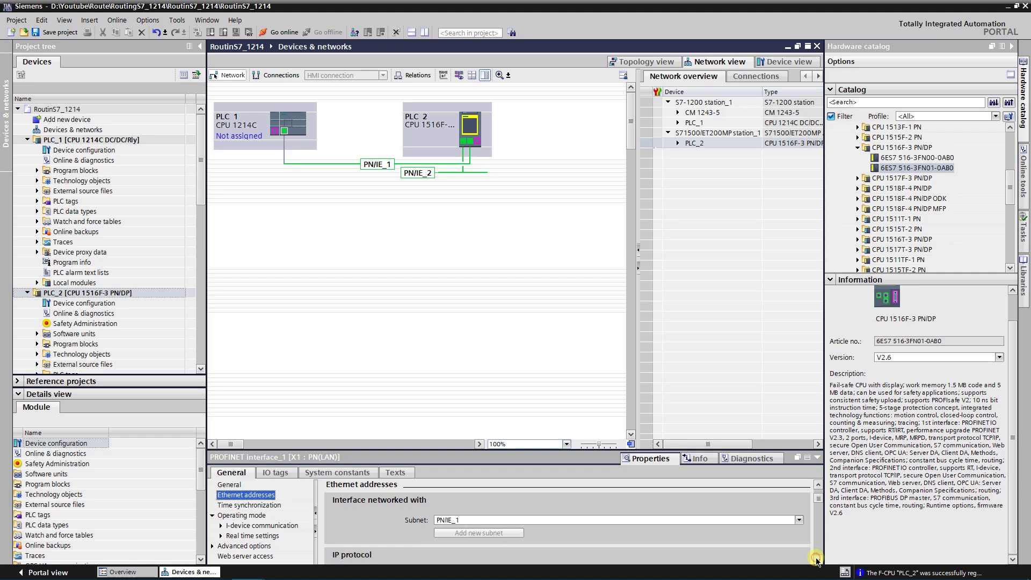
{"action": "left_click", "coordinate": [818, 559]}
{"action": "left_click", "coordinate": [818, 559]}
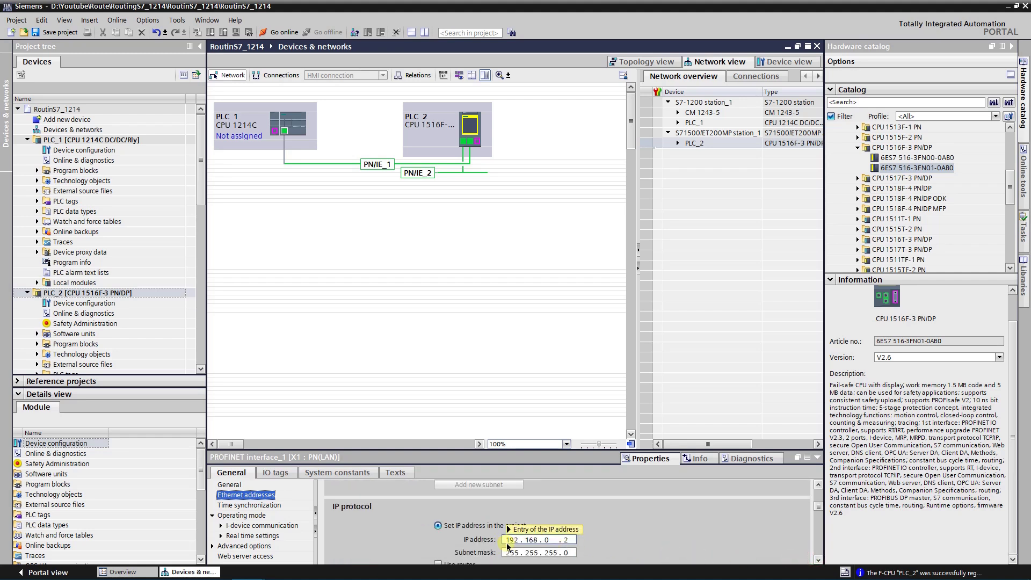
{"action": "scroll", "coordinate": [821, 505], "scroll_direction": "up", "scroll_amount": 1}
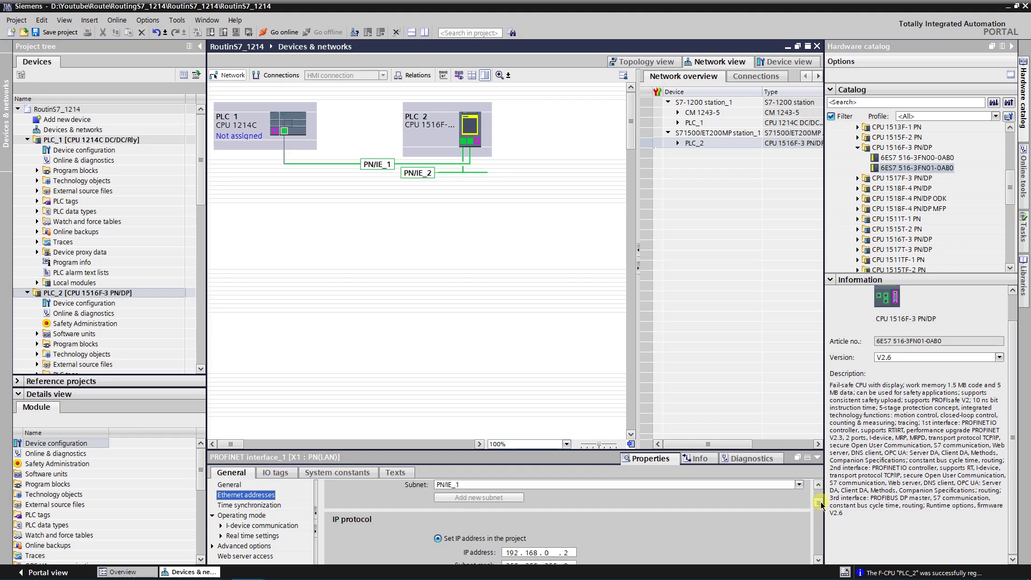
{"action": "scroll", "coordinate": [821, 505], "scroll_direction": "up", "scroll_amount": 2}
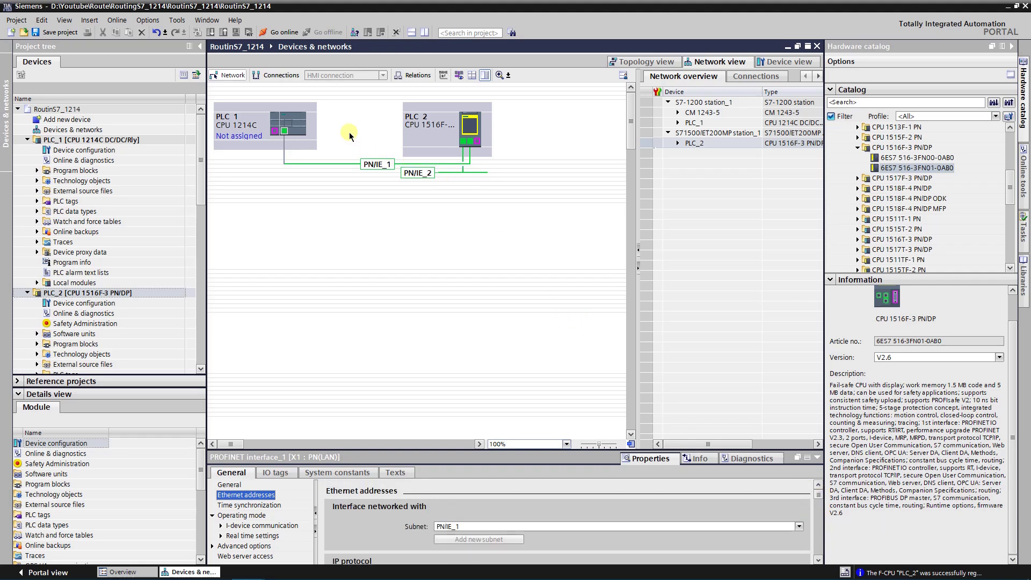
Compile the configuration of PLC_1 in the network view.
{"action": "left_click", "coordinate": [298, 126]}
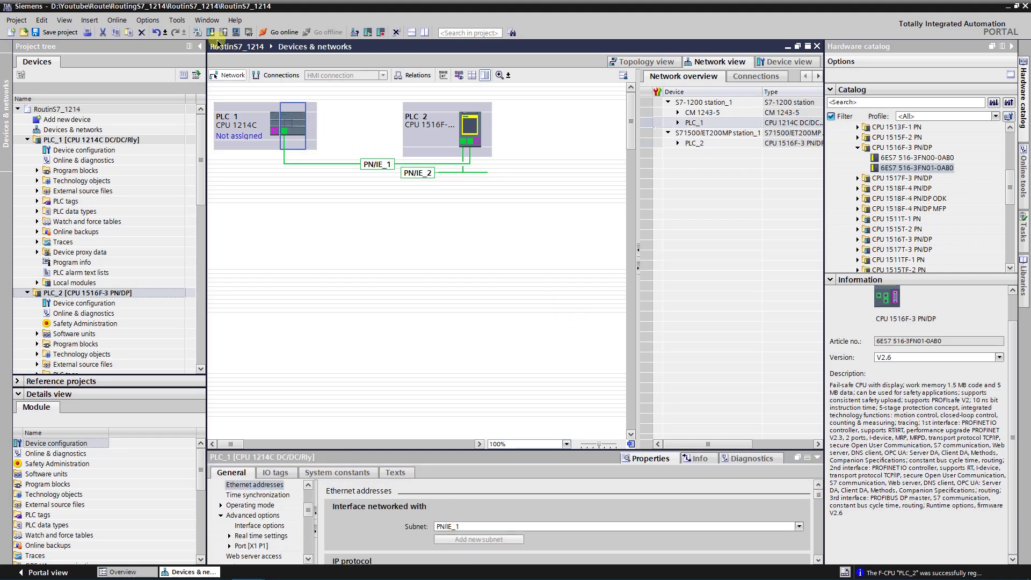
{"action": "left_click", "coordinate": [198, 32]}
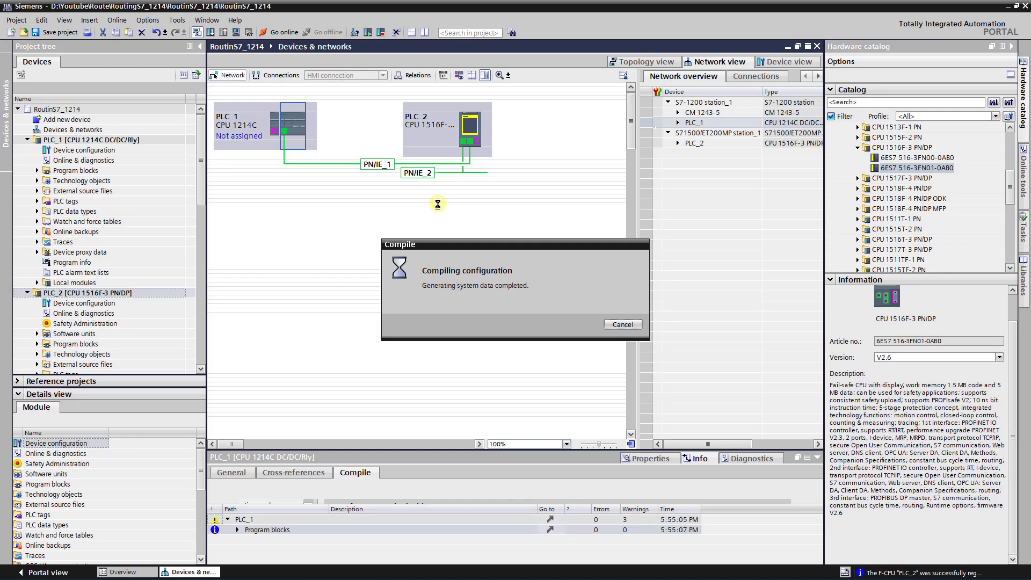
{"action": "left_click", "coordinate": [461, 215]}
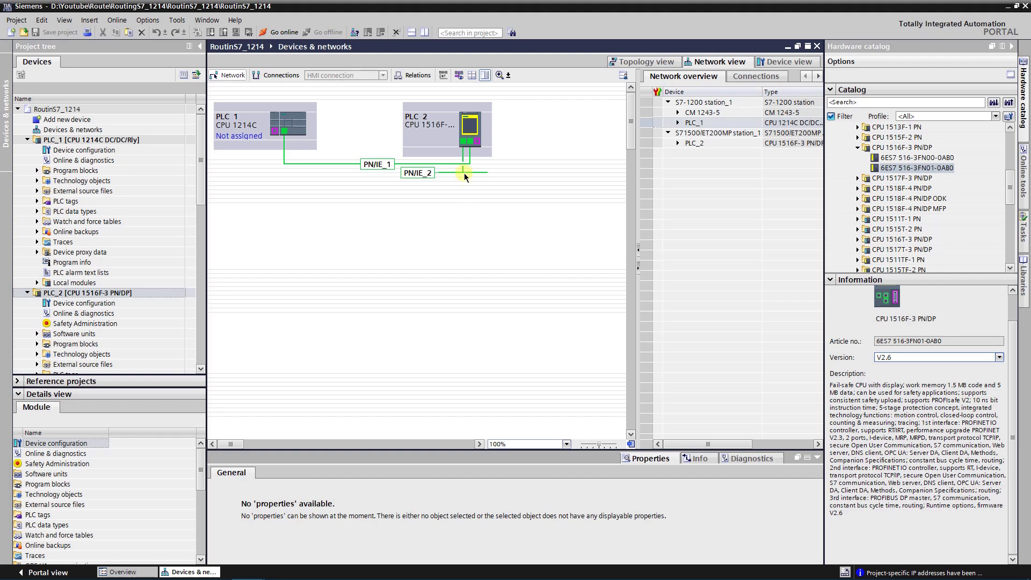
Start a hardware configuration download to PLC_2 through the PN/IE_2 subnet and search for target devices.
{"action": "left_click", "coordinate": [468, 126]}
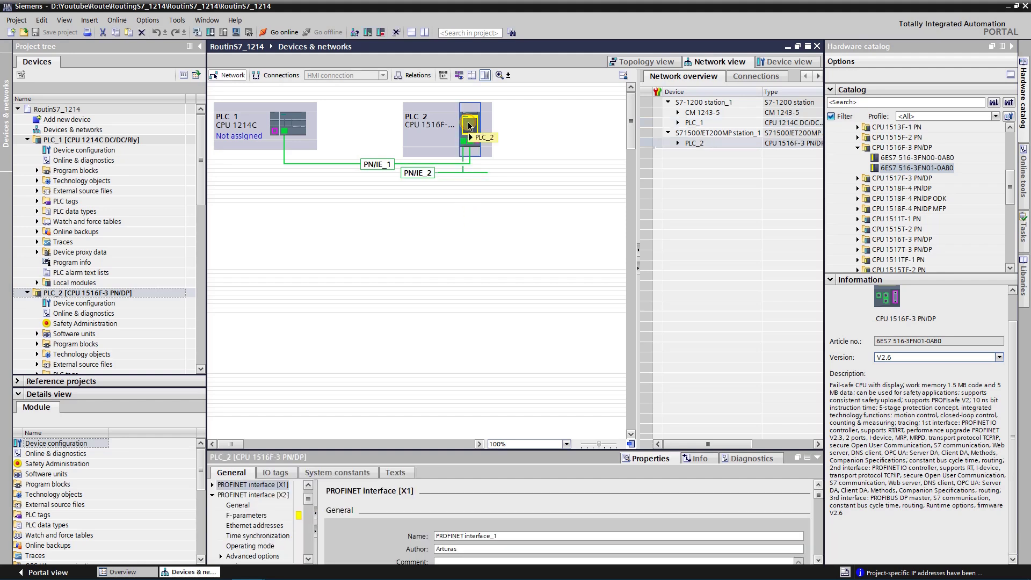
{"action": "right_click", "coordinate": [468, 126]}
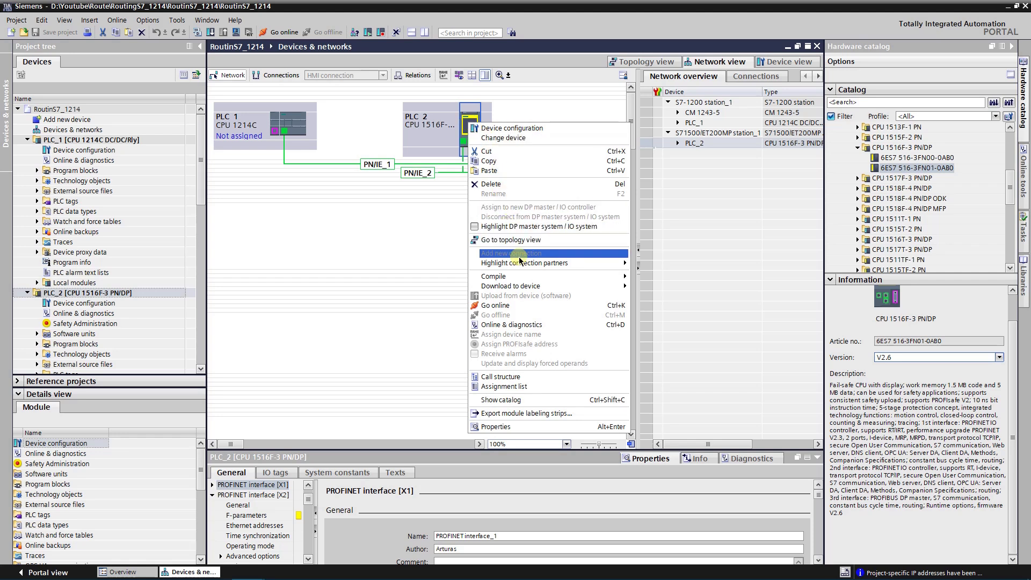
{"action": "mouse_move", "coordinate": [560, 287]}
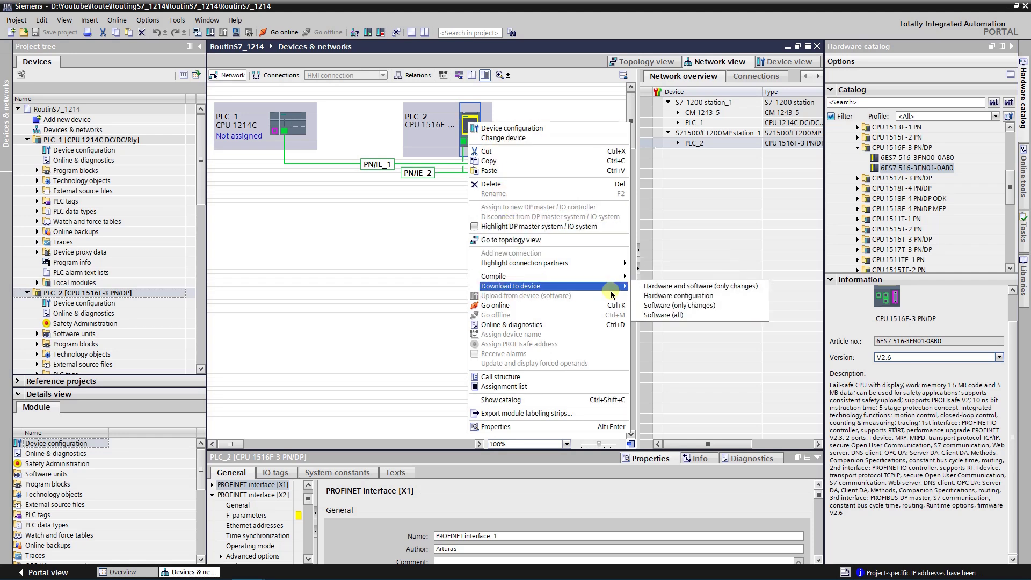
{"action": "left_click", "coordinate": [669, 299]}
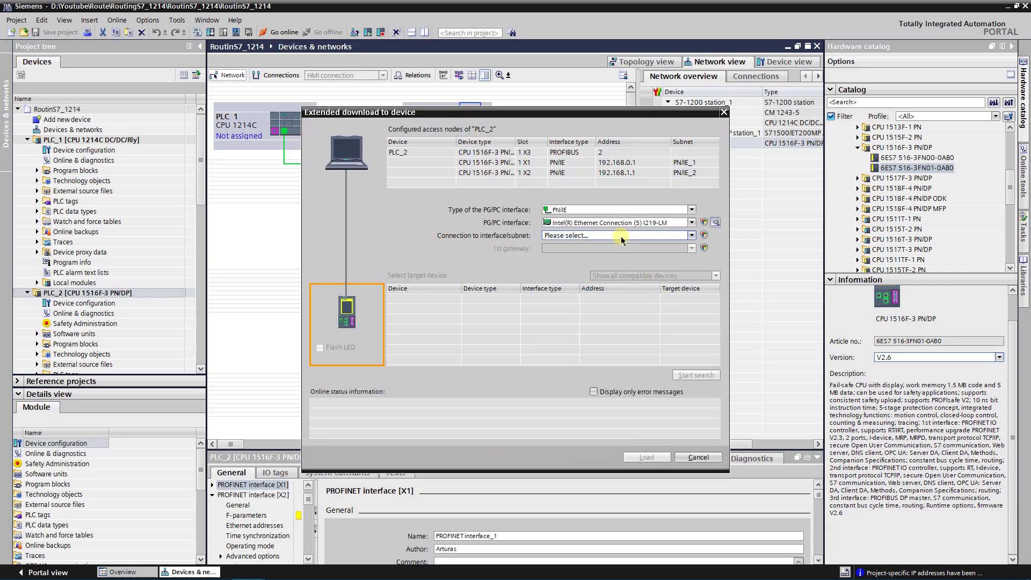
{"action": "left_click", "coordinate": [621, 236]}
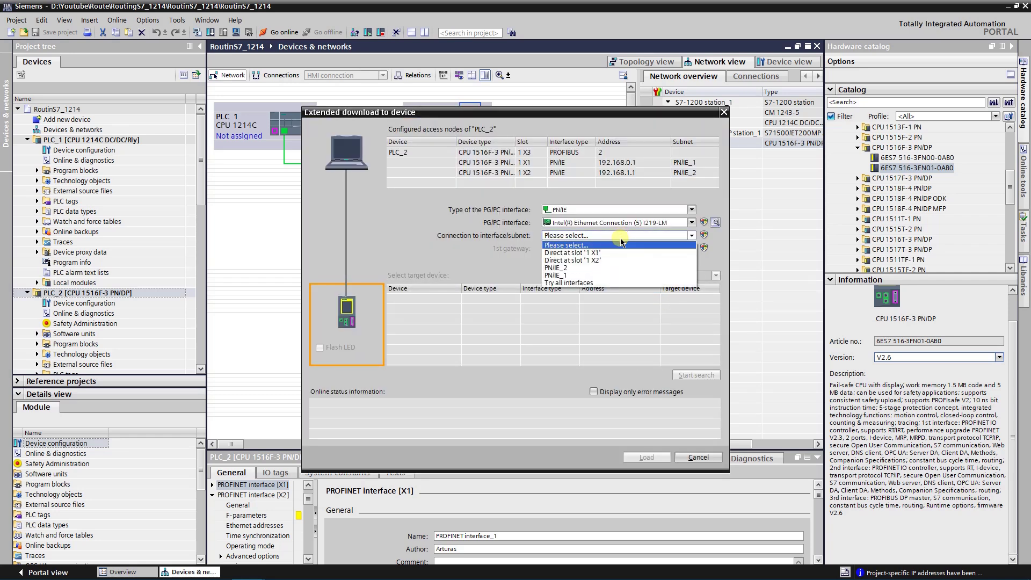
{"action": "left_click", "coordinate": [564, 269]}
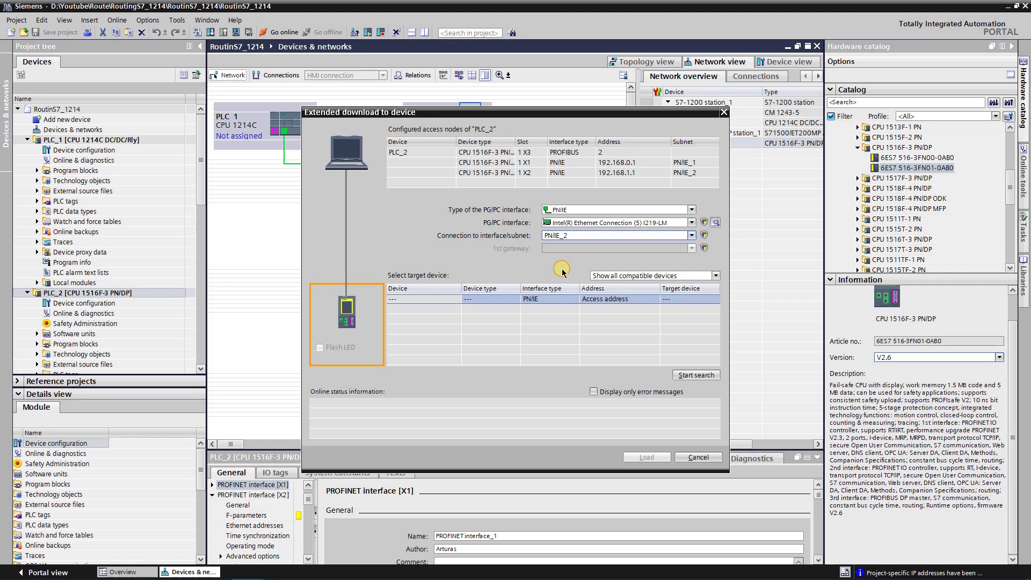
{"action": "left_click", "coordinate": [693, 375]}
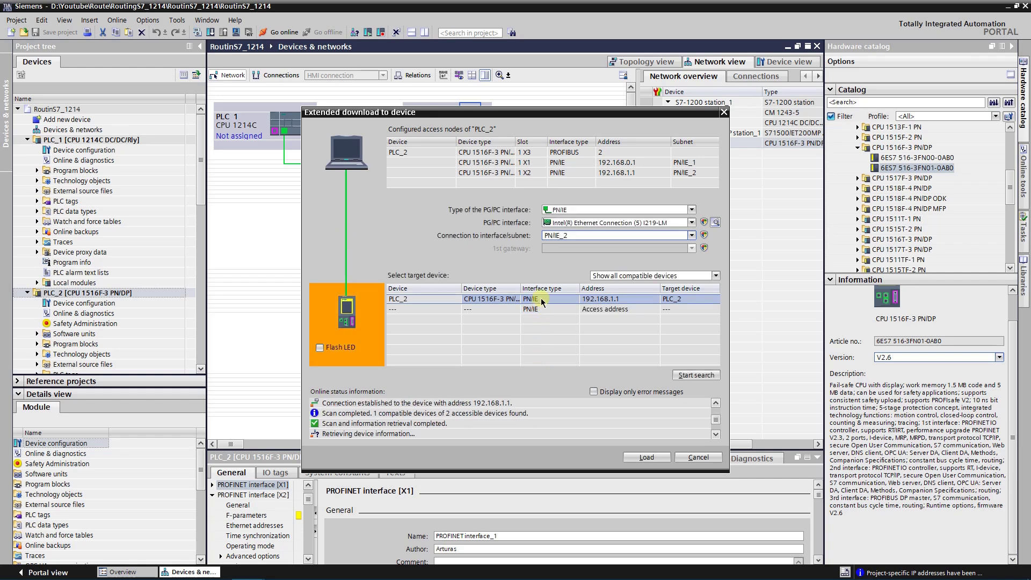
Load the hardware configuration into PLC_2 at 192.168.1.1, accepting all module differences, and finish by starting the module.
{"action": "left_click", "coordinate": [647, 457]}
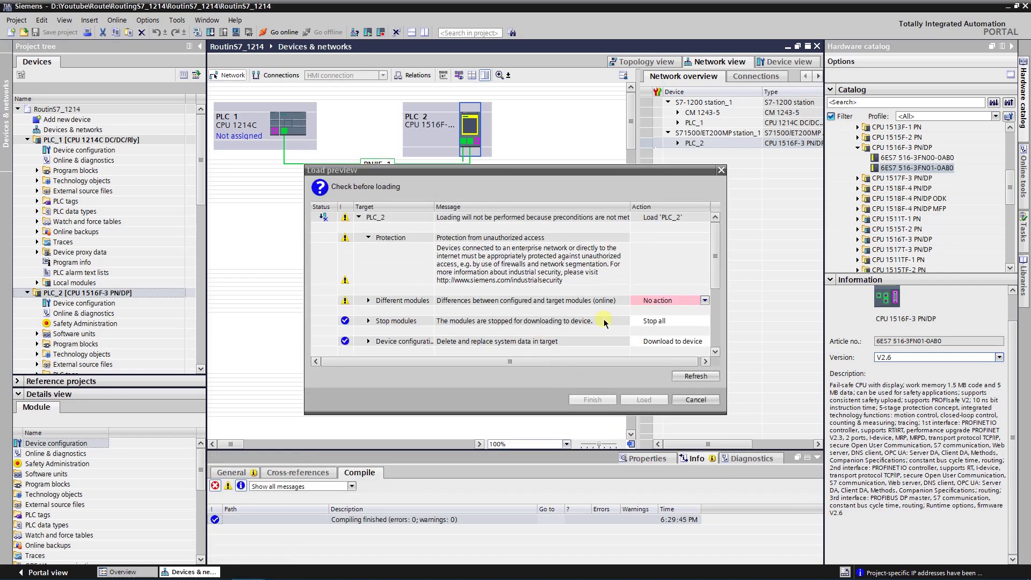
{"action": "left_click", "coordinate": [656, 300]}
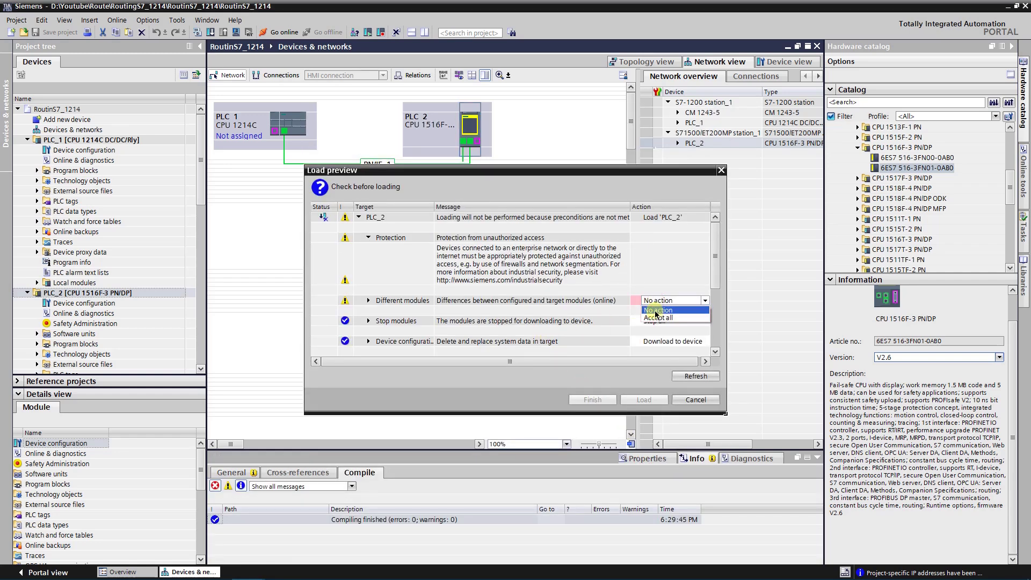
{"action": "left_click", "coordinate": [658, 317]}
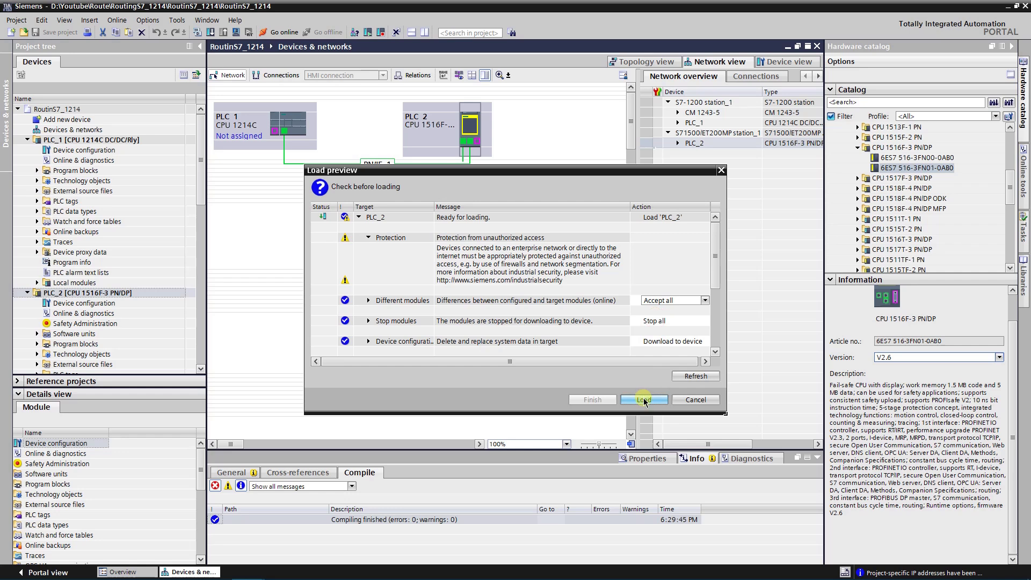
{"action": "left_click", "coordinate": [644, 400]}
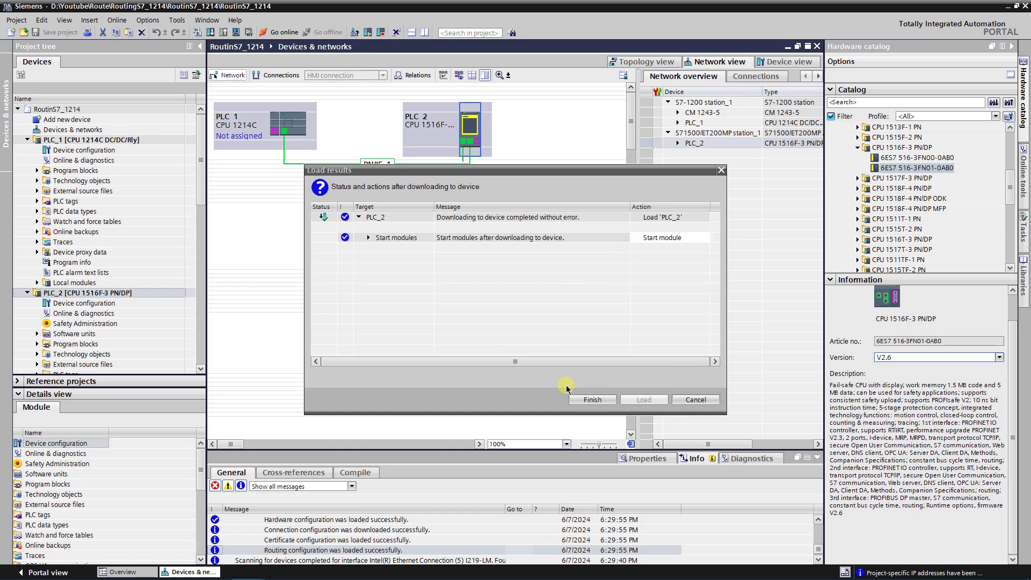
{"action": "left_click", "coordinate": [593, 400]}
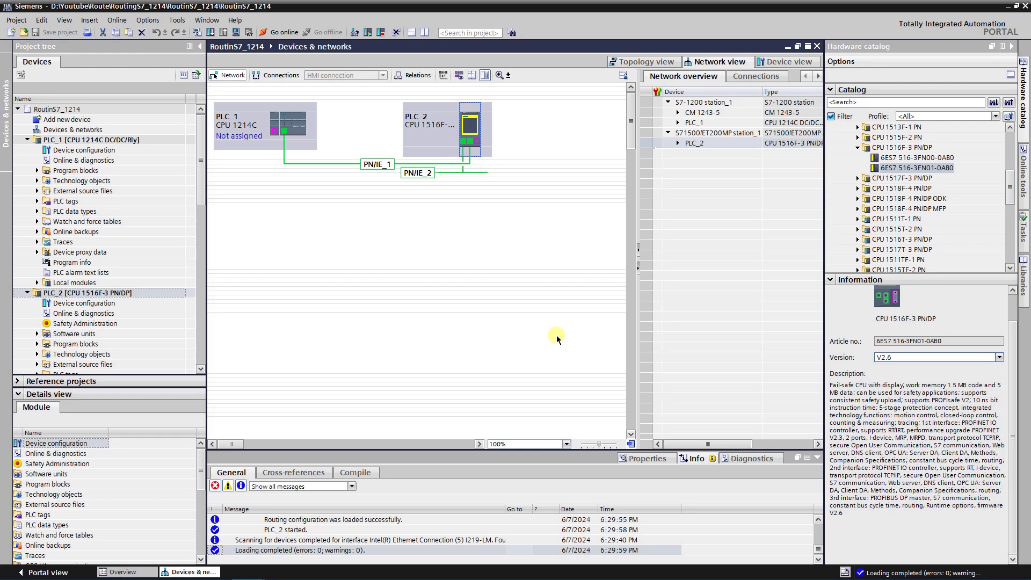
Start a hardware configuration download to PLC_1 through the PN/IE_2 subnet and search for target devices.
{"action": "left_click", "coordinate": [339, 188]}
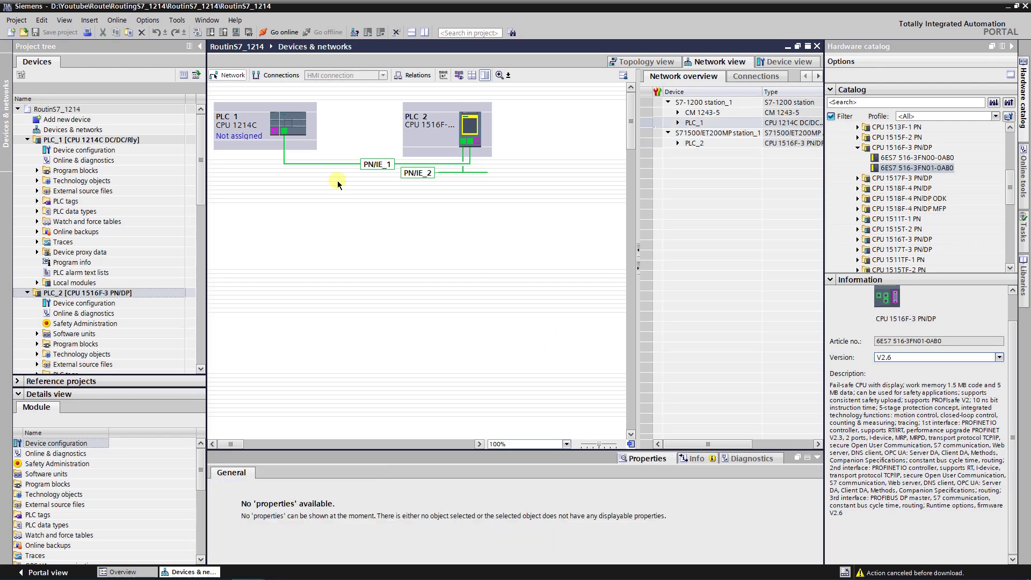
{"action": "left_click", "coordinate": [293, 125]}
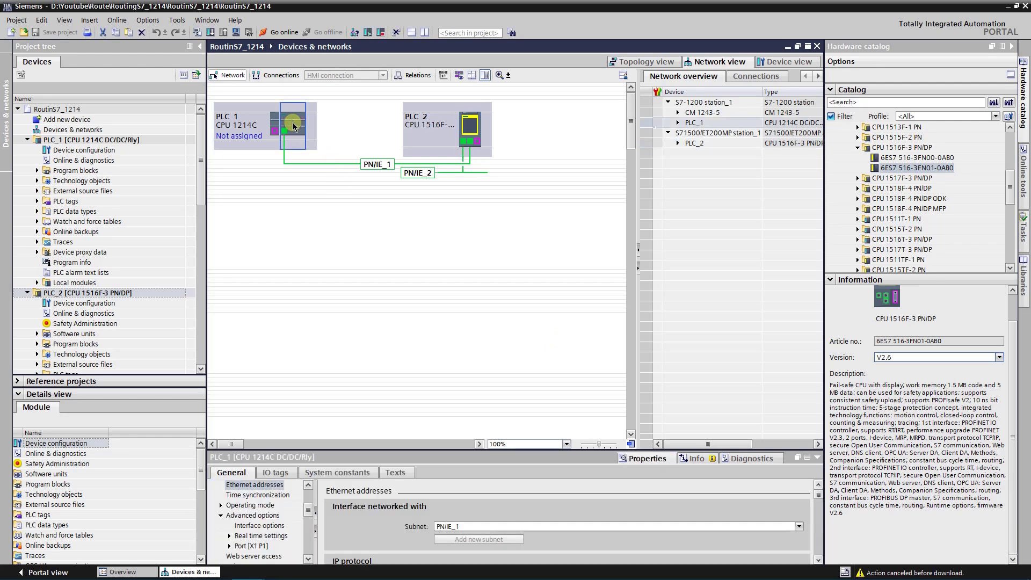
{"action": "right_click", "coordinate": [293, 125]}
{"action": "mouse_move", "coordinate": [410, 285]}
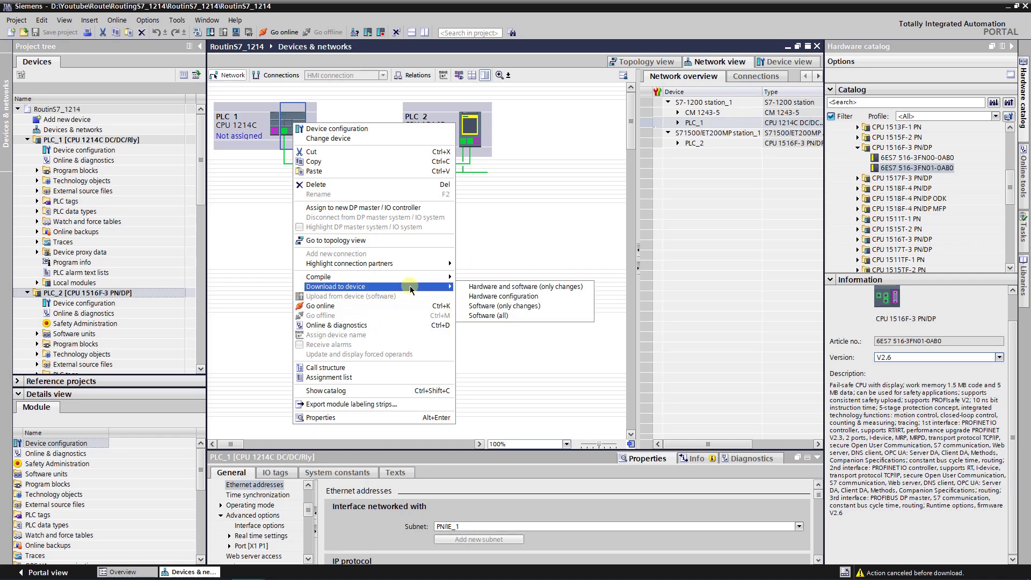
{"action": "left_click", "coordinate": [475, 295]}
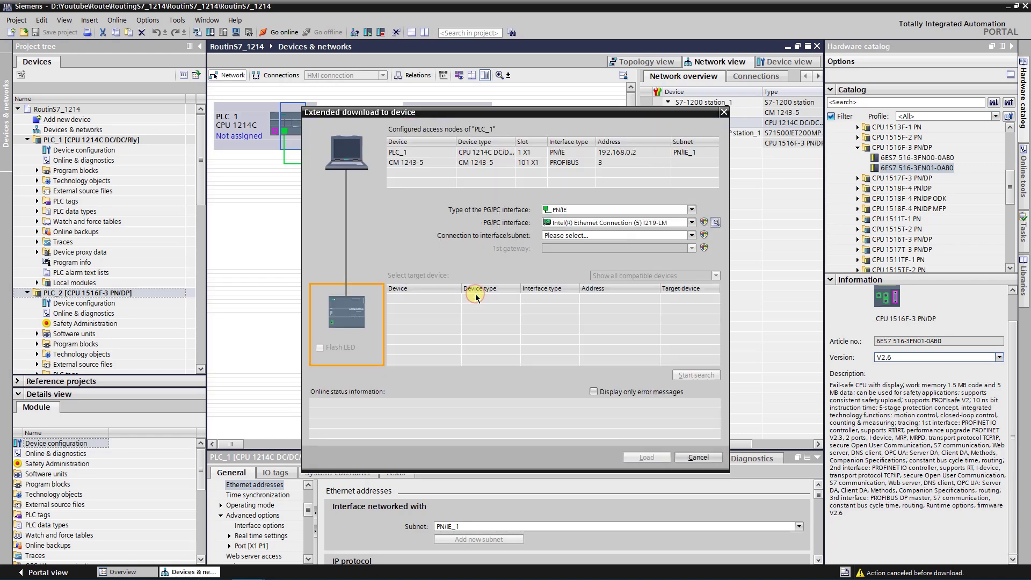
{"action": "left_click", "coordinate": [553, 240]}
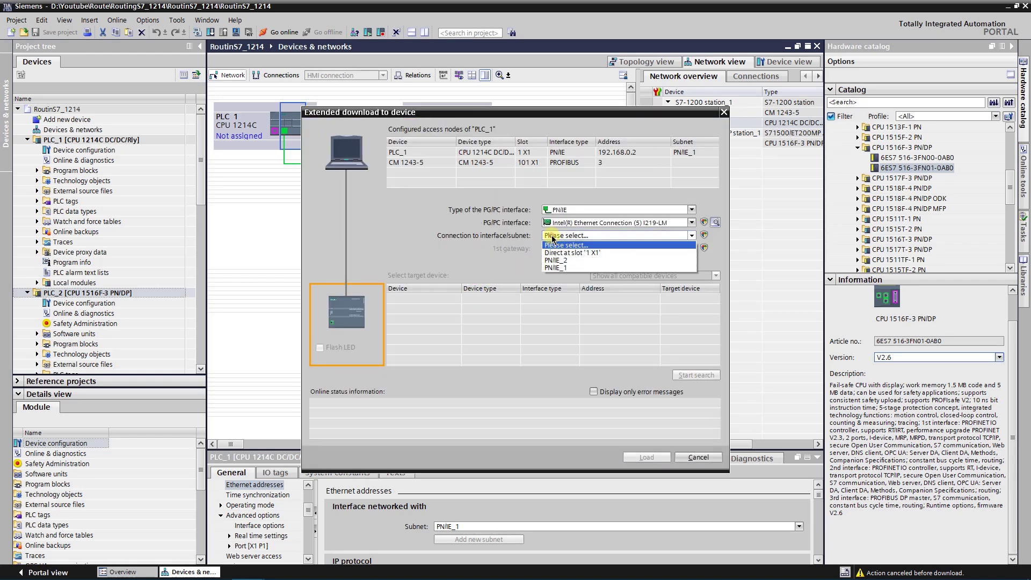
{"action": "left_click", "coordinate": [553, 261]}
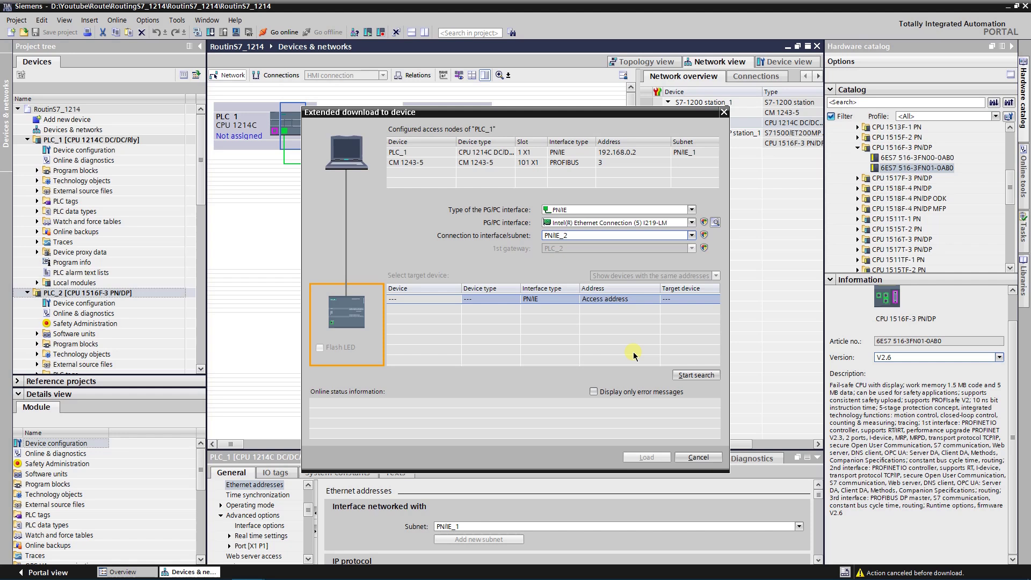
{"action": "left_click", "coordinate": [692, 374]}
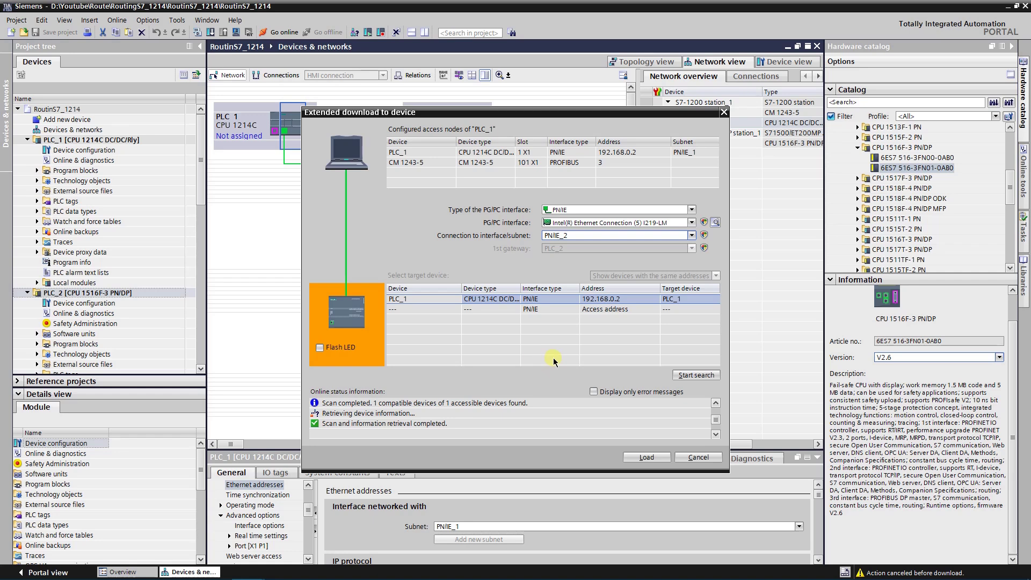
Load the hardware configuration into PLC_1 at 192.168.0.2 and finish by starting the module.
{"action": "left_click", "coordinate": [648, 458]}
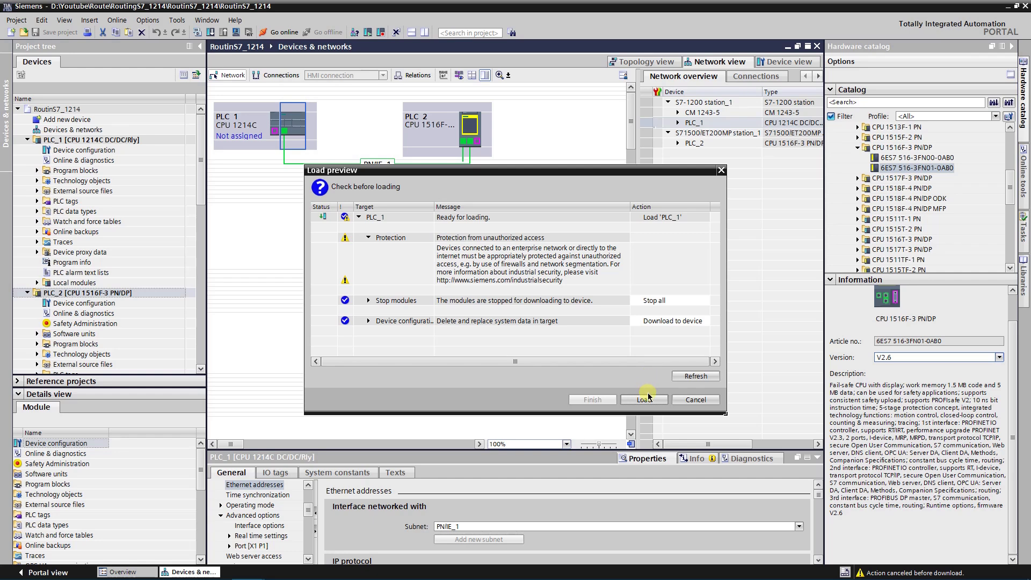
{"action": "left_click", "coordinate": [647, 398]}
{"action": "left_click", "coordinate": [647, 398]}
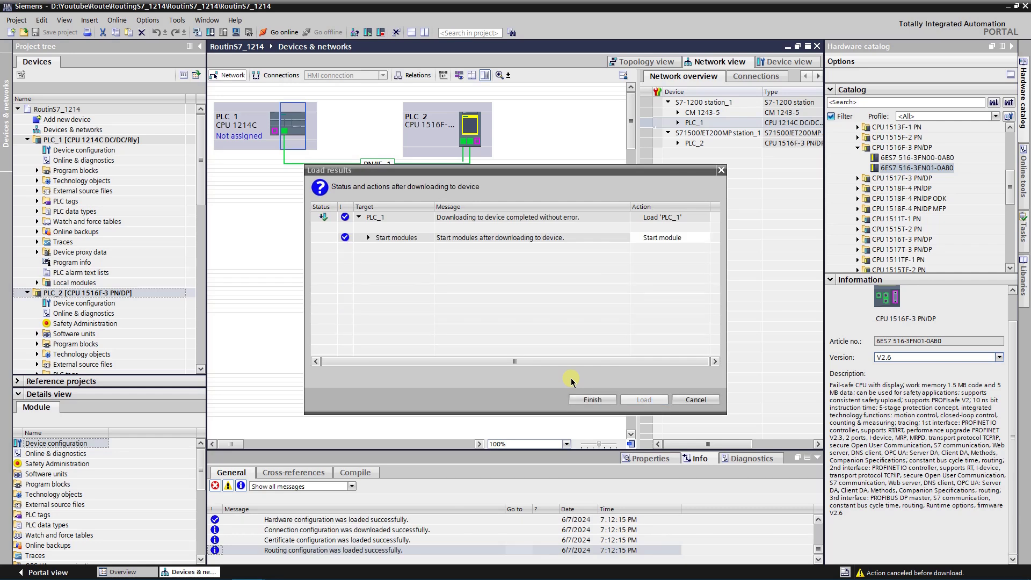
{"action": "left_click", "coordinate": [575, 400]}
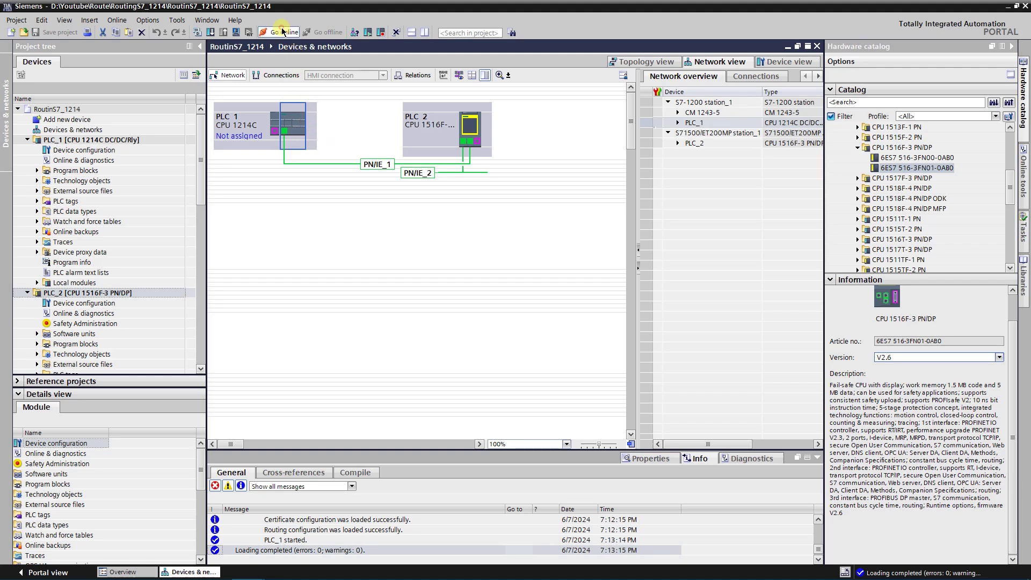
Go online with PLC_1 through the routed connection.
{"action": "left_click", "coordinate": [282, 32]}
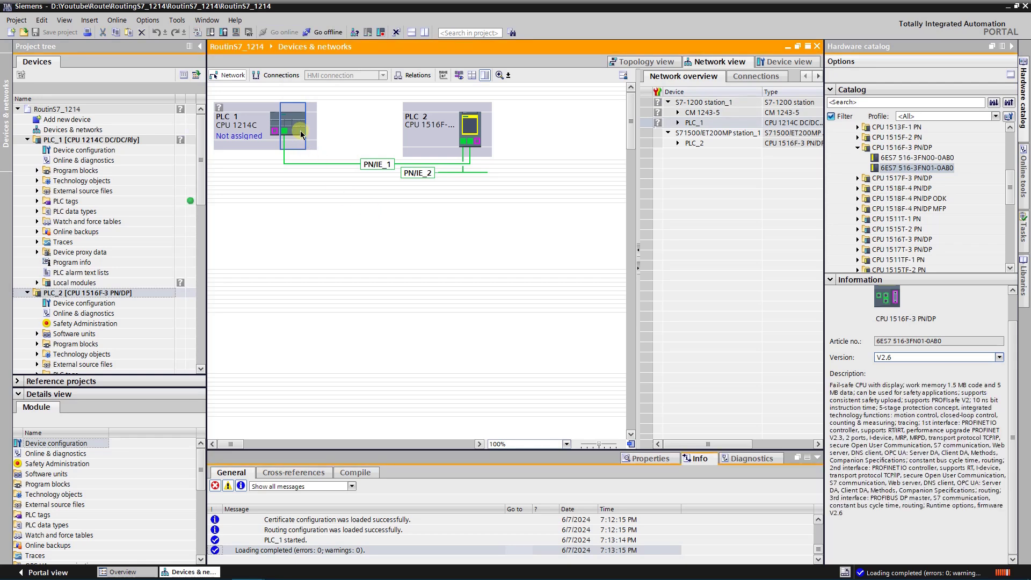
{"action": "left_click", "coordinate": [279, 110]}
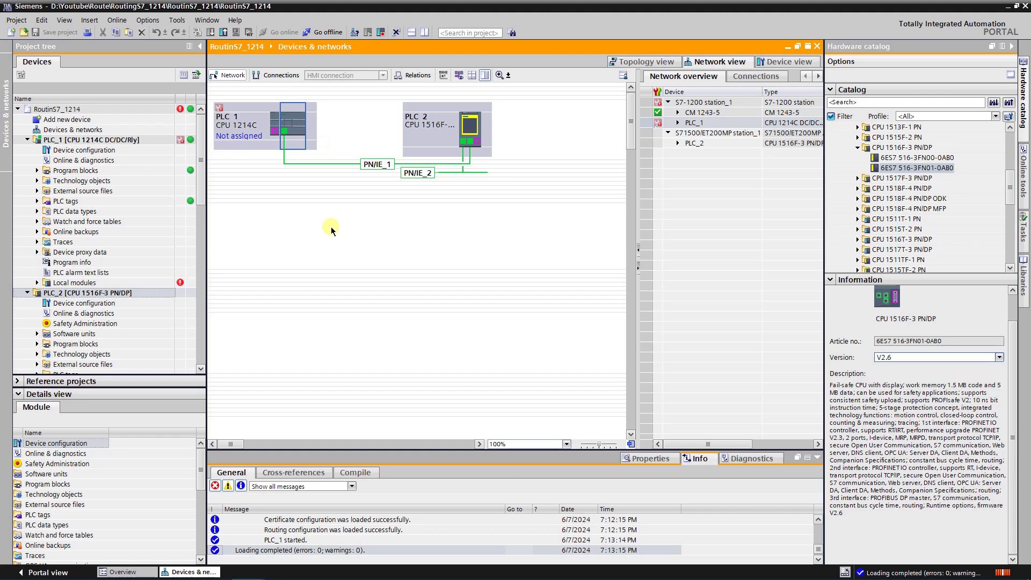
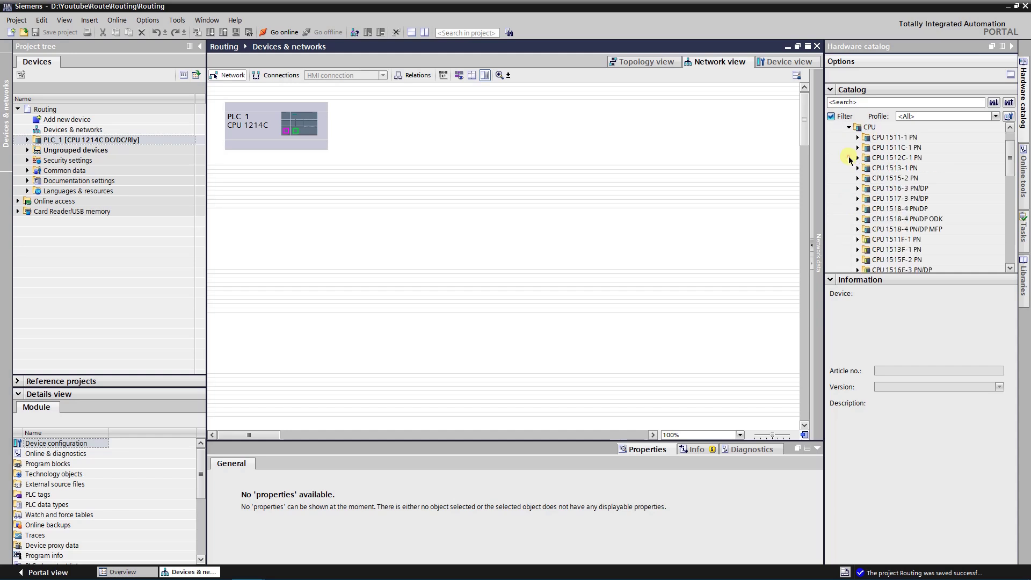
Add a CPU 1516F-3 PN/DP, article 6ES7 516-3FN01-0AB0, to the network beside PLC_1.
{"action": "scroll", "coordinate": [881, 197], "scroll_direction": "down", "scroll_amount": 3}
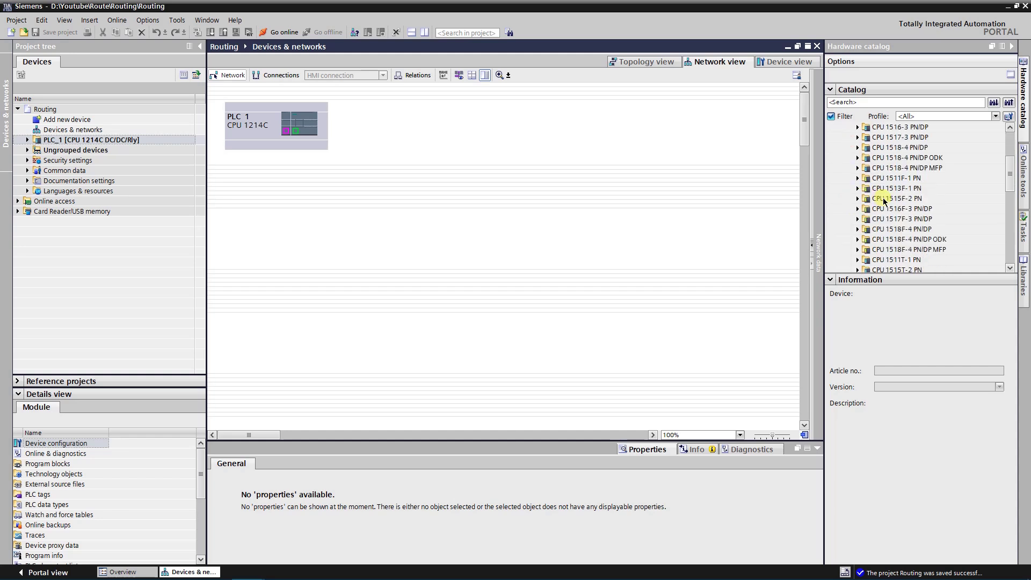
{"action": "left_click", "coordinate": [858, 209]}
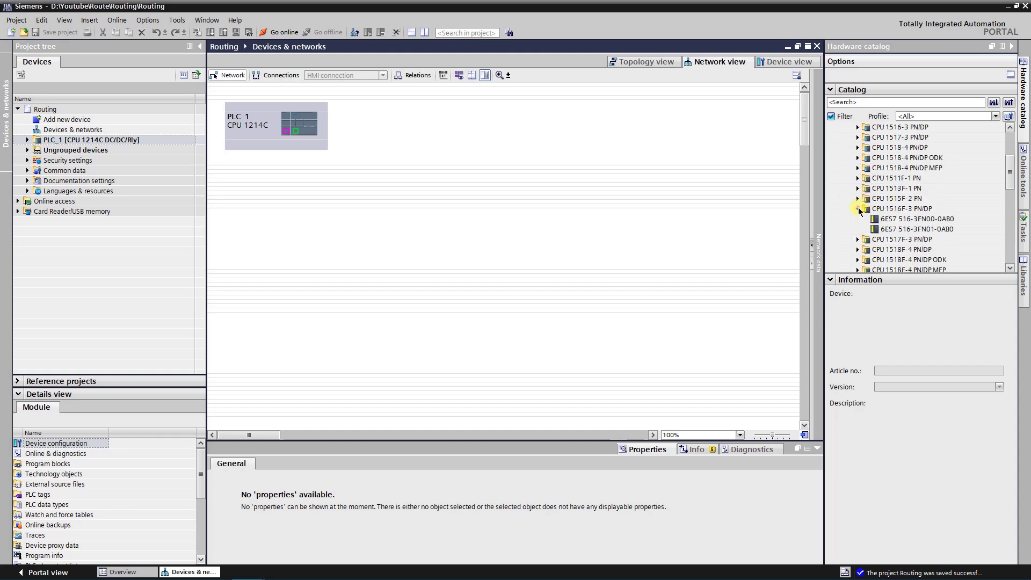
{"action": "left_click", "coordinate": [891, 229]}
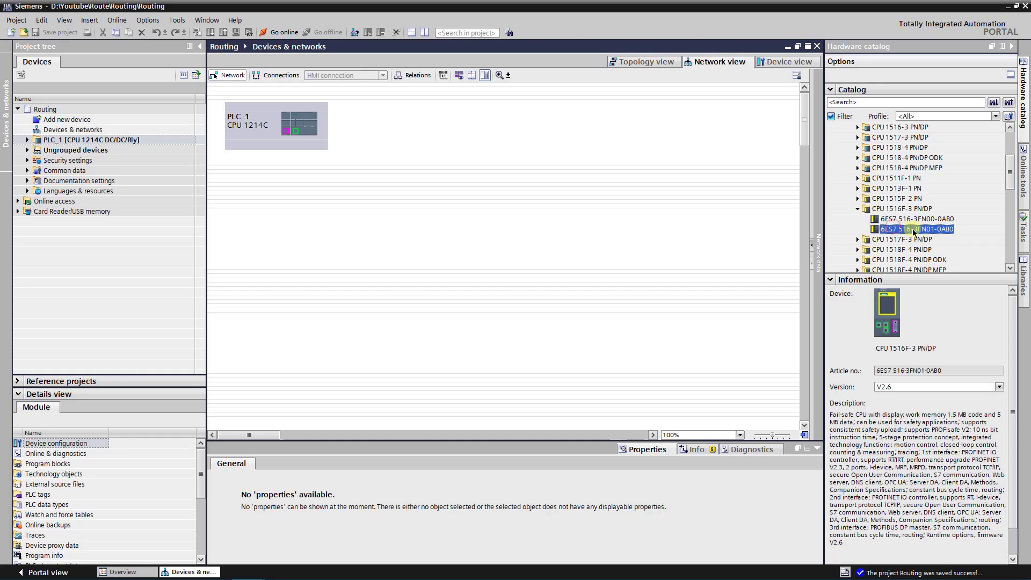
{"action": "left_click_drag", "start_coordinate": [930, 232], "coordinate": [469, 121]}
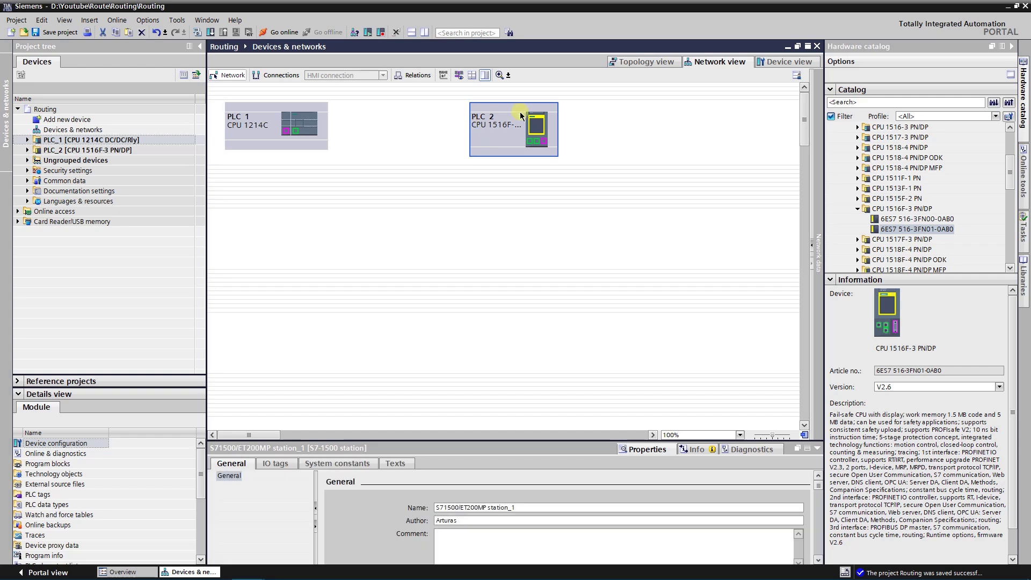
{"action": "left_click_drag", "start_coordinate": [531, 112], "coordinate": [444, 114]}
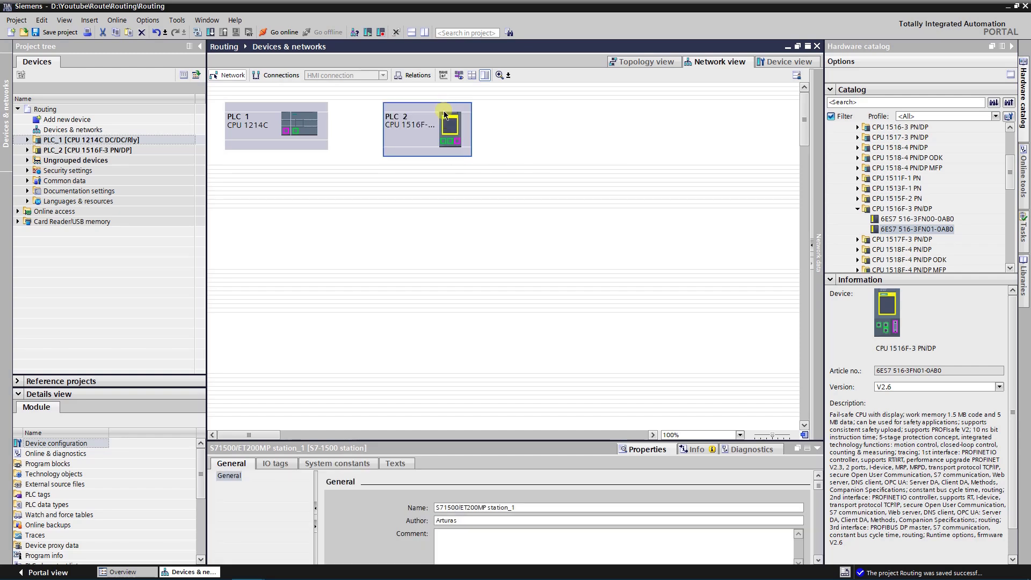
Add a new subnet to PROFINET interface_1 [X1] of PLC_2.
{"action": "left_click", "coordinate": [450, 141]}
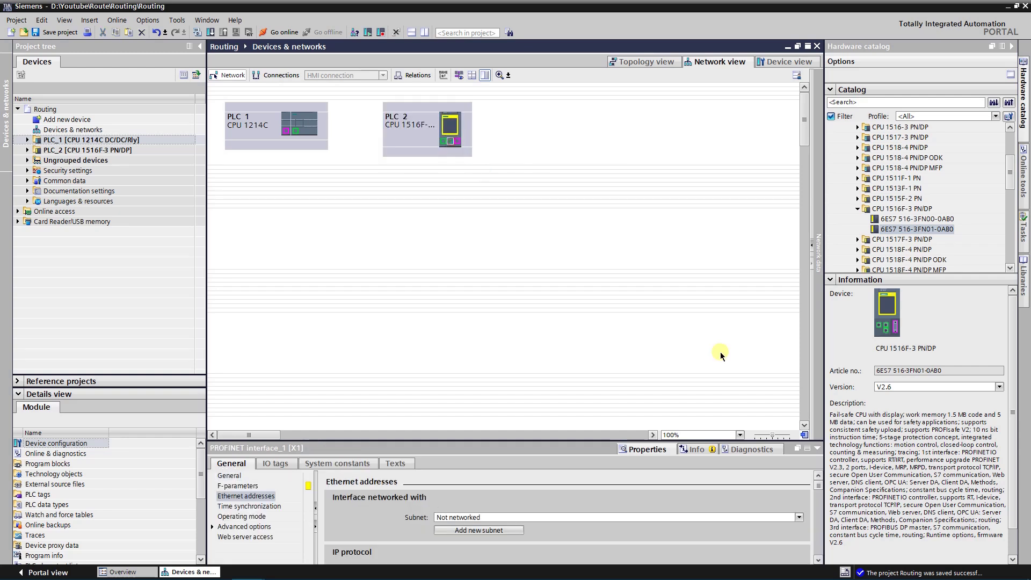
{"action": "left_click", "coordinate": [819, 561]}
{"action": "left_click", "coordinate": [819, 561]}
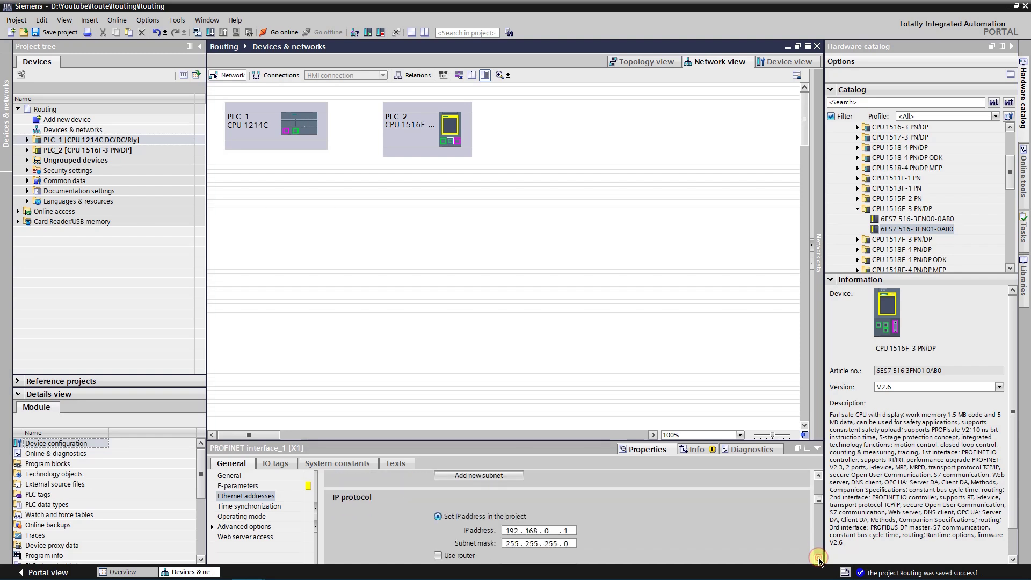
{"action": "left_click", "coordinate": [818, 476]}
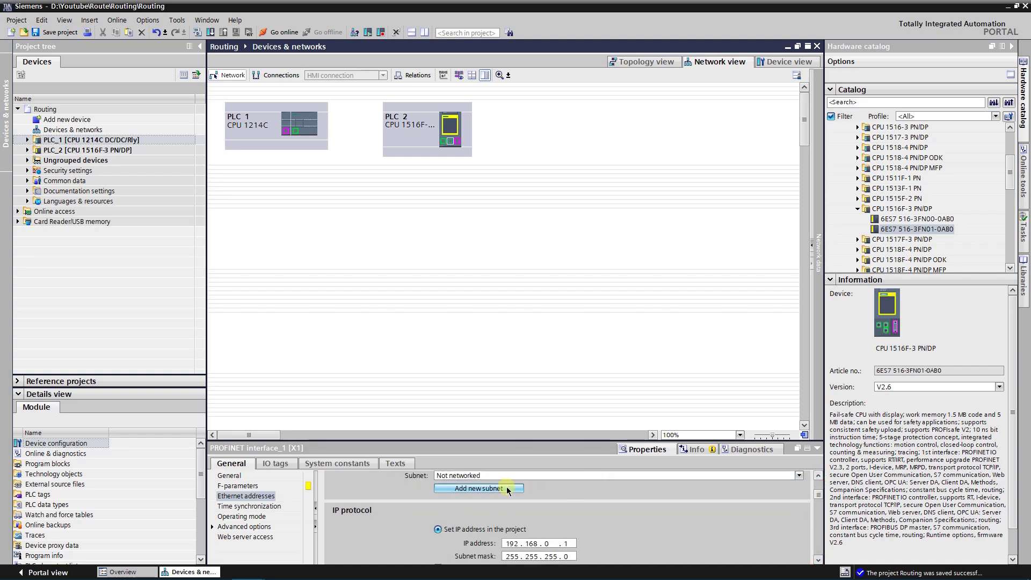
{"action": "left_click", "coordinate": [507, 489]}
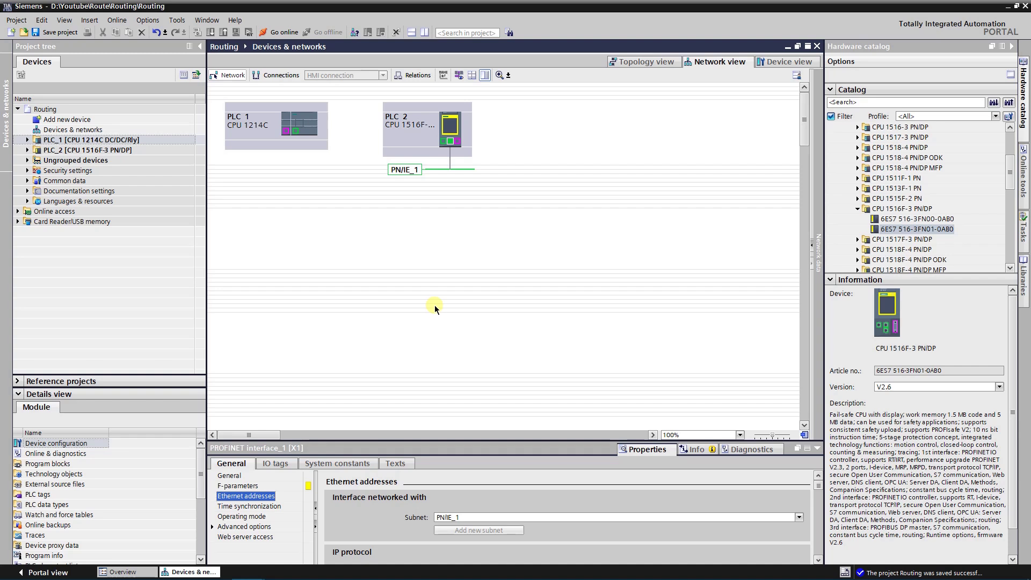
Add a second new subnet to PROFINET interface_2 [X2] of PLC_2.
{"action": "left_click", "coordinate": [443, 143]}
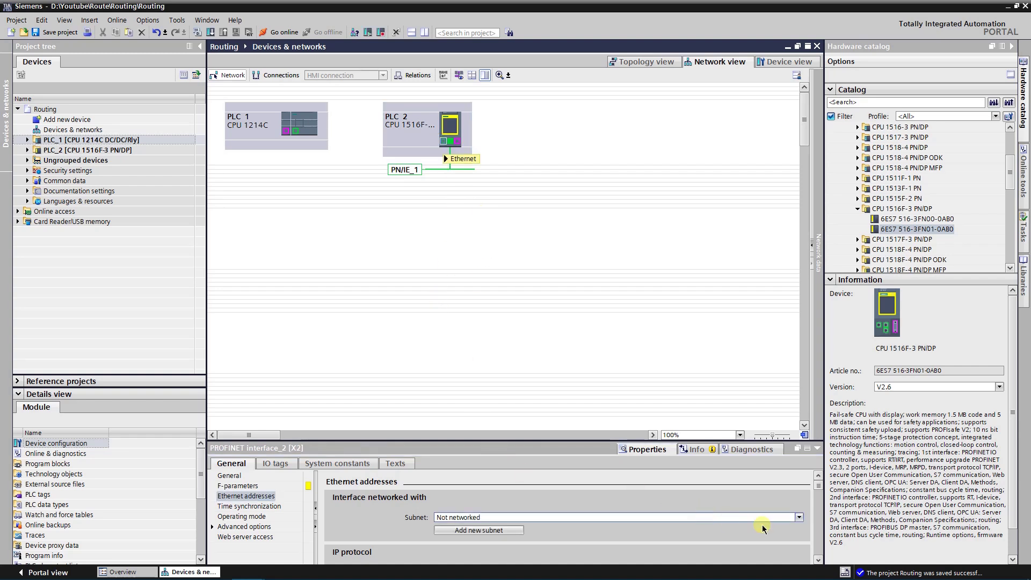
{"action": "left_click", "coordinate": [819, 562]}
{"action": "left_click", "coordinate": [818, 562]}
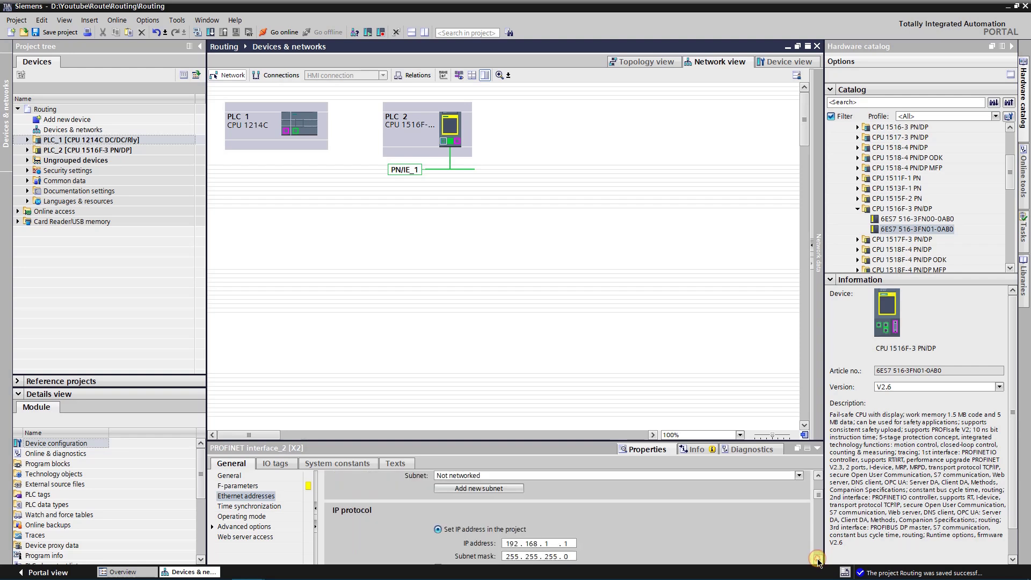
{"action": "left_click", "coordinate": [502, 489]}
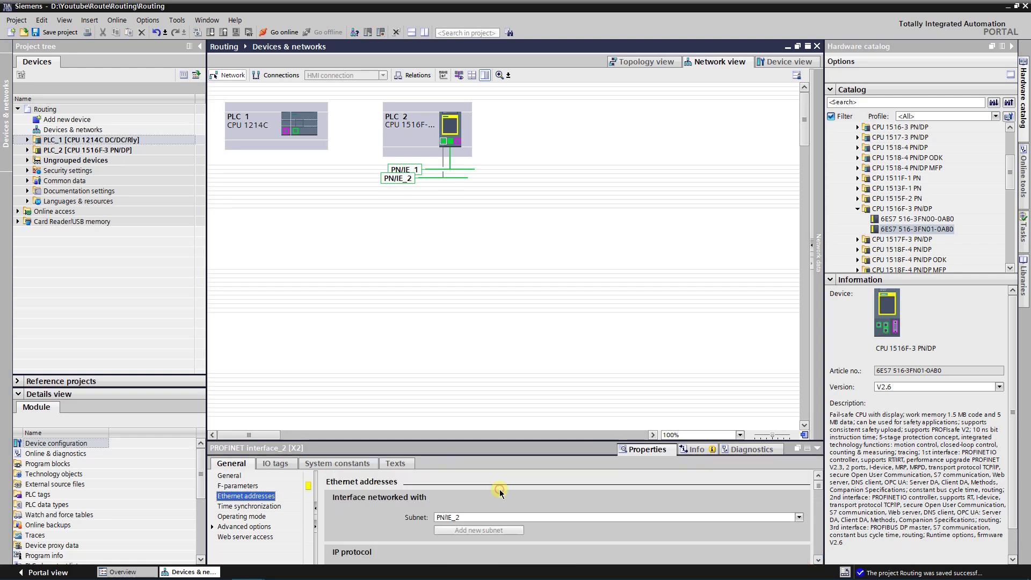
{"action": "left_click", "coordinate": [440, 230]}
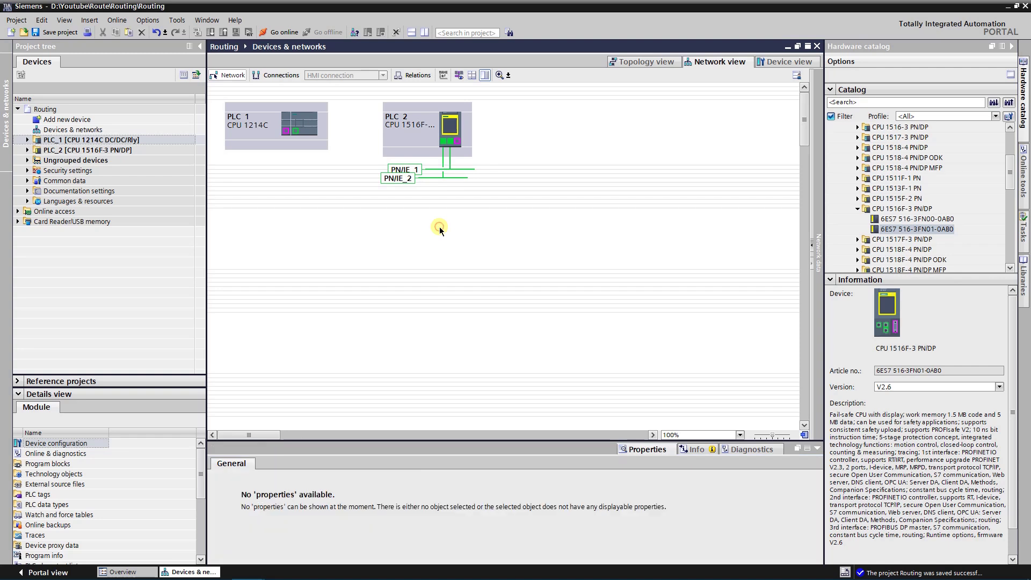
Assign the PROFINET interface of PLC_1 to the existing PN/IE_1 subnet.
{"action": "left_click", "coordinate": [307, 127]}
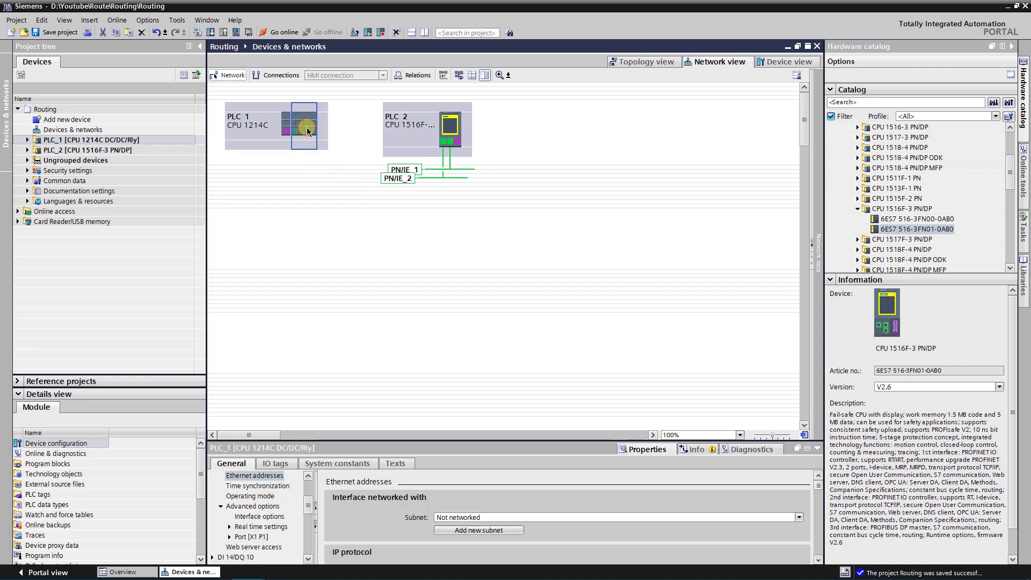
{"action": "left_click", "coordinate": [818, 560]}
{"action": "left_click", "coordinate": [818, 560]}
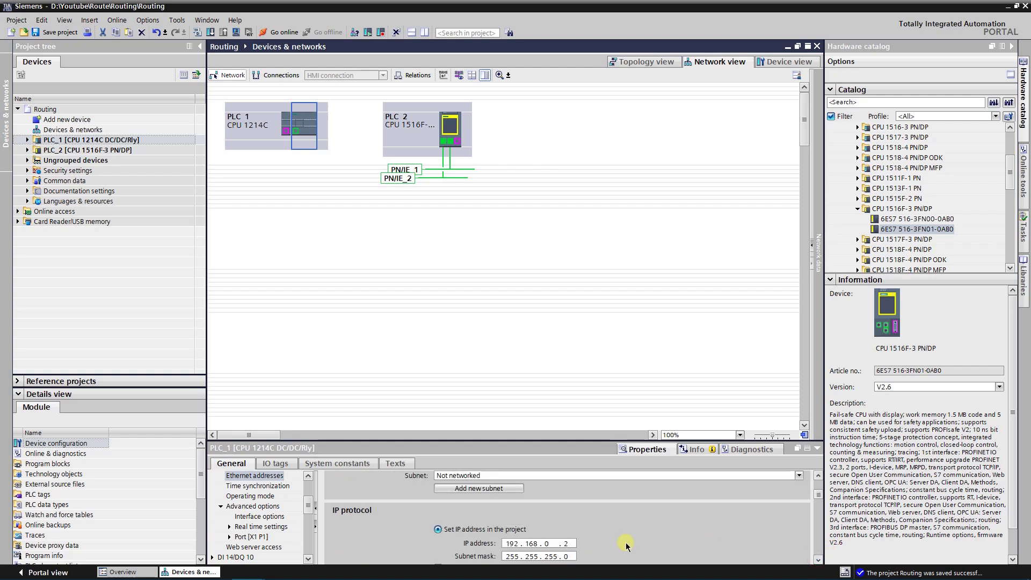
{"action": "left_click", "coordinate": [799, 475]}
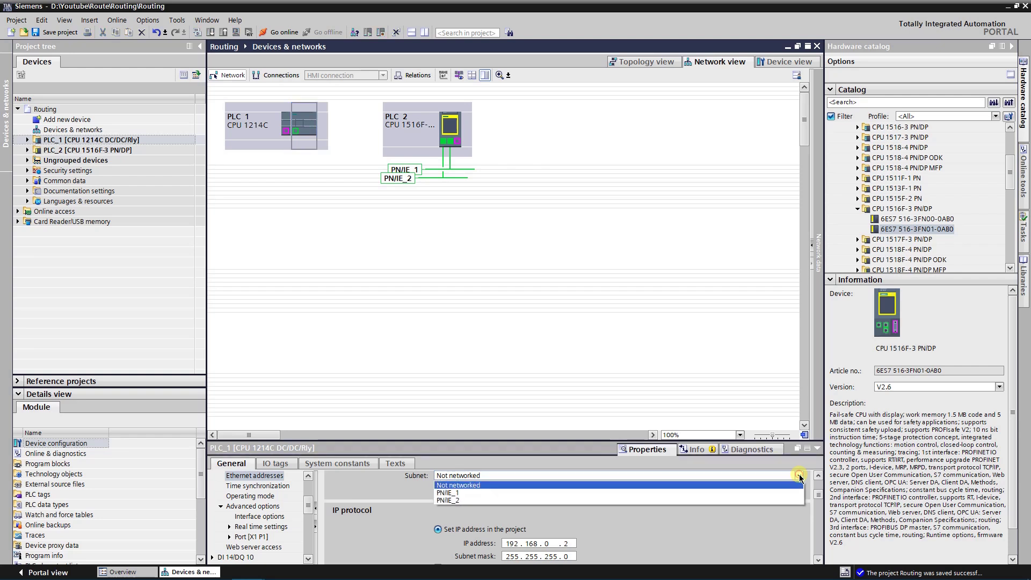
{"action": "left_click", "coordinate": [453, 493]}
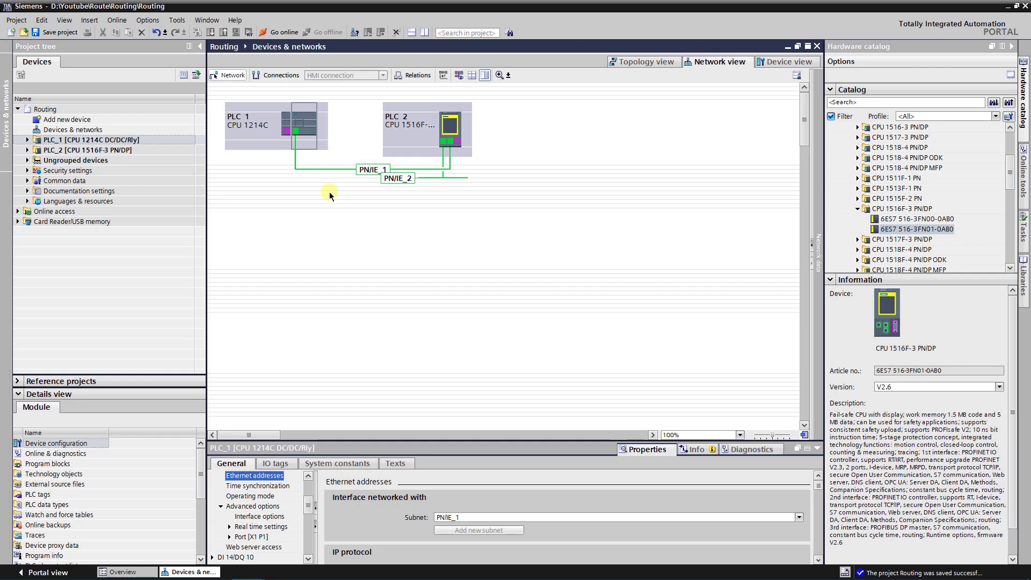
{"action": "left_click", "coordinate": [292, 130]}
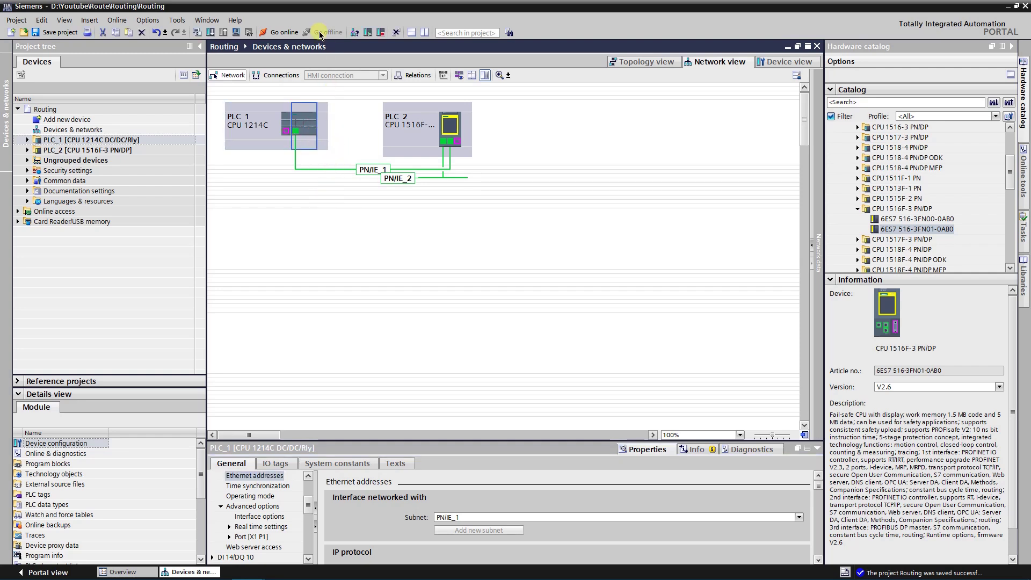
Switch to the RoutinS7_1214 project and copy the first part of the PN/IE_1 subnet's S7 subnet ID.
{"action": "double_click", "coordinate": [290, 7]}
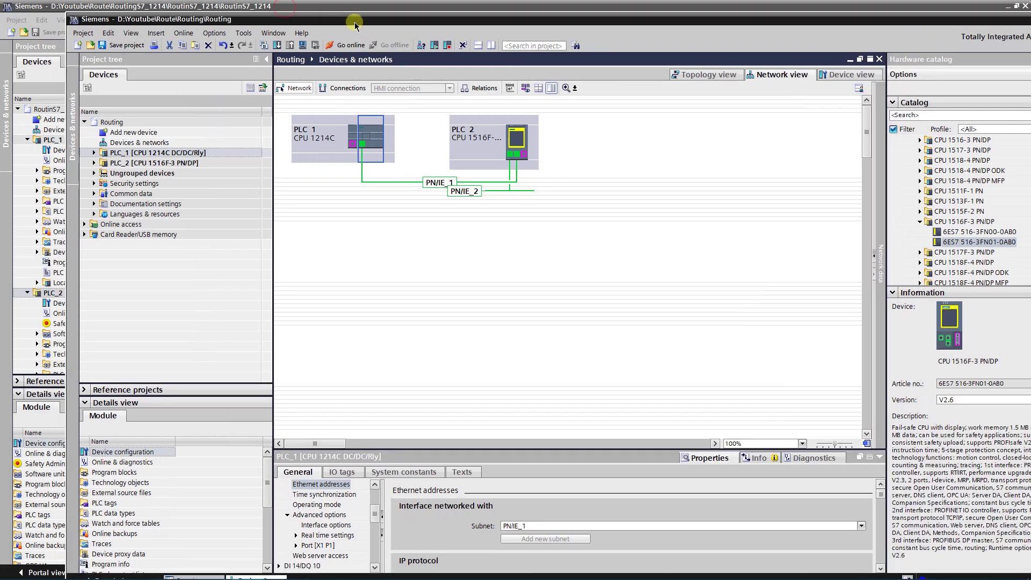
{"action": "left_click_drag", "start_coordinate": [355, 24], "coordinate": [1030, 31]}
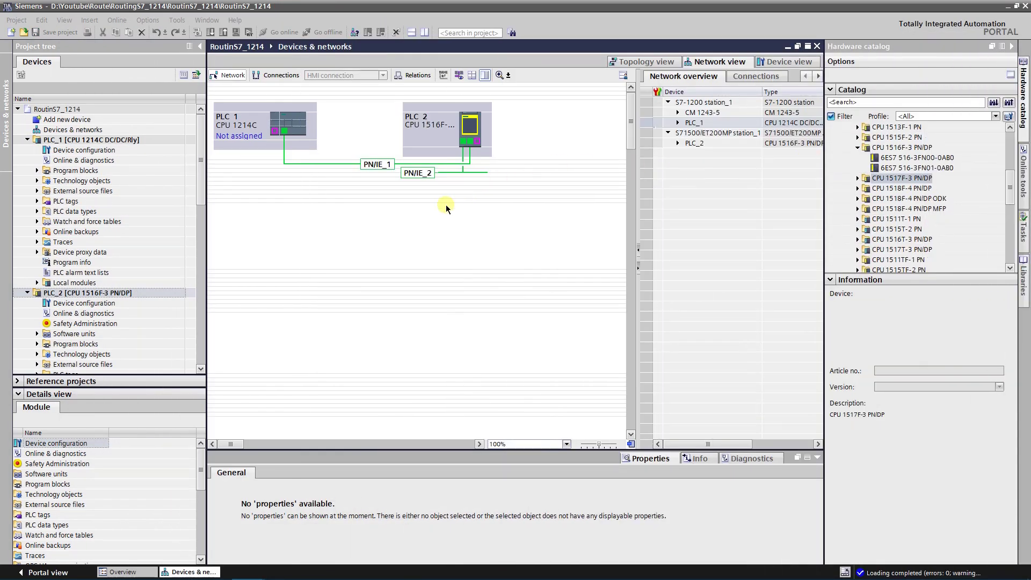
{"action": "left_click", "coordinate": [378, 167]}
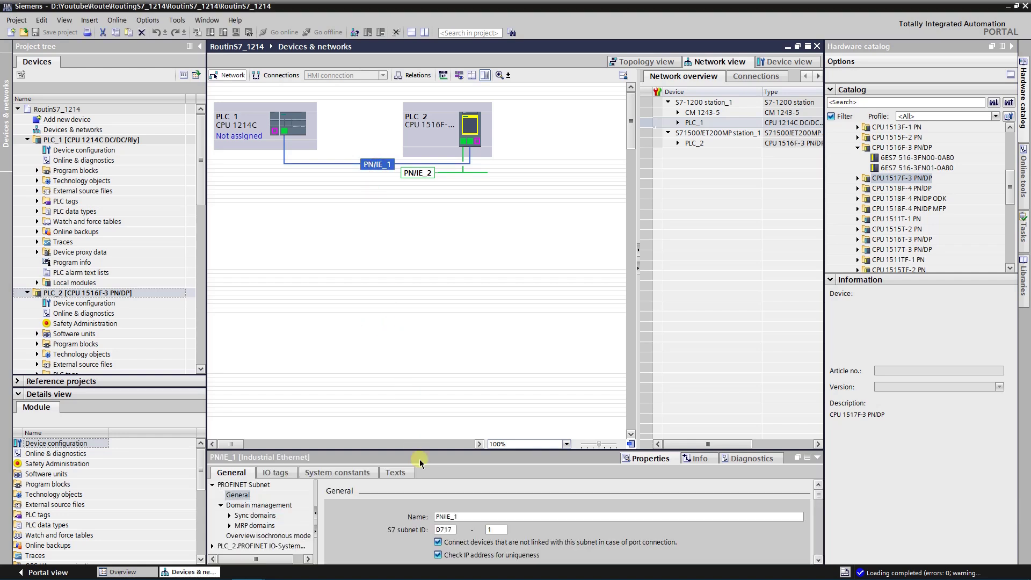
{"action": "left_click_drag", "start_coordinate": [453, 531], "coordinate": [435, 530]}
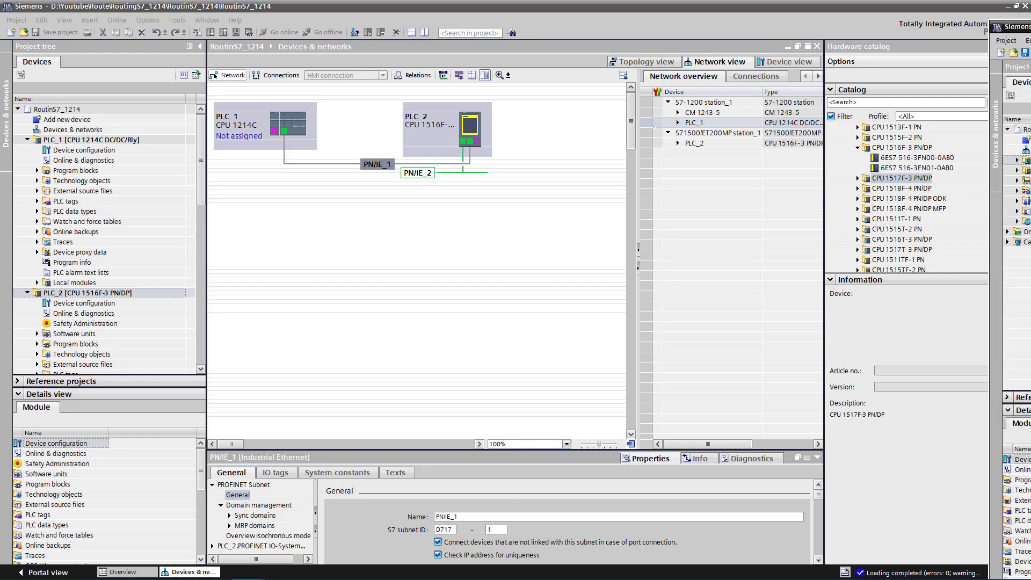
Return to the Routing project and replace the first part of PN/IE_1's S7 subnet ID with the copied D717.
{"action": "left_click_drag", "start_coordinate": [1030, 9], "coordinate": [668, 16]}
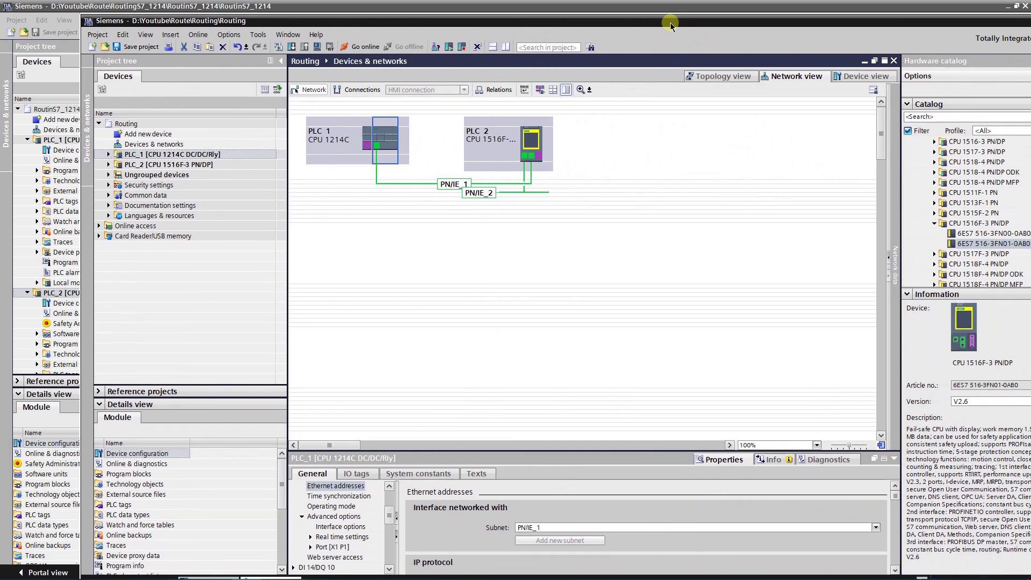
{"action": "double_click", "coordinate": [667, 17]}
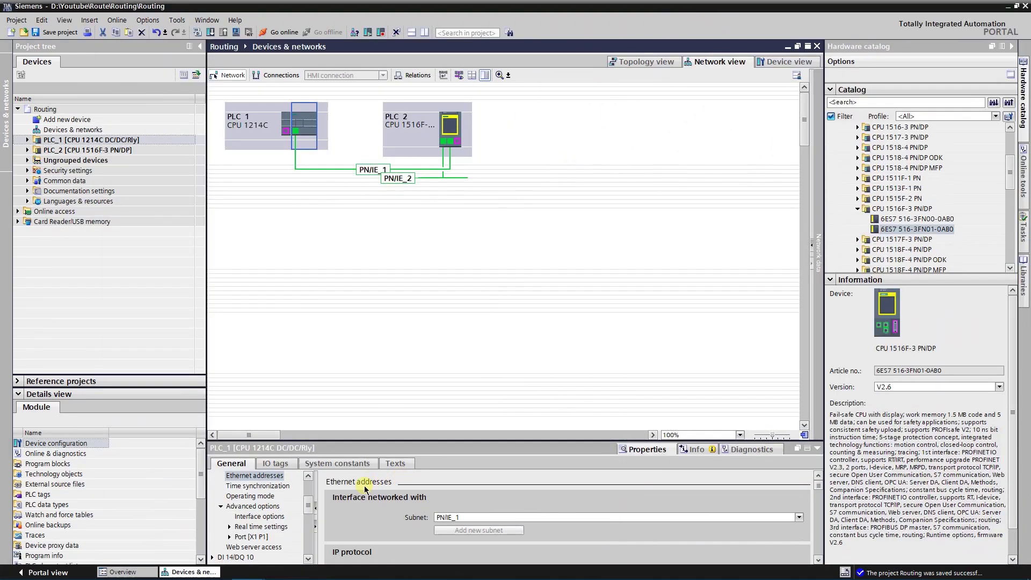
{"action": "left_click", "coordinate": [368, 171]}
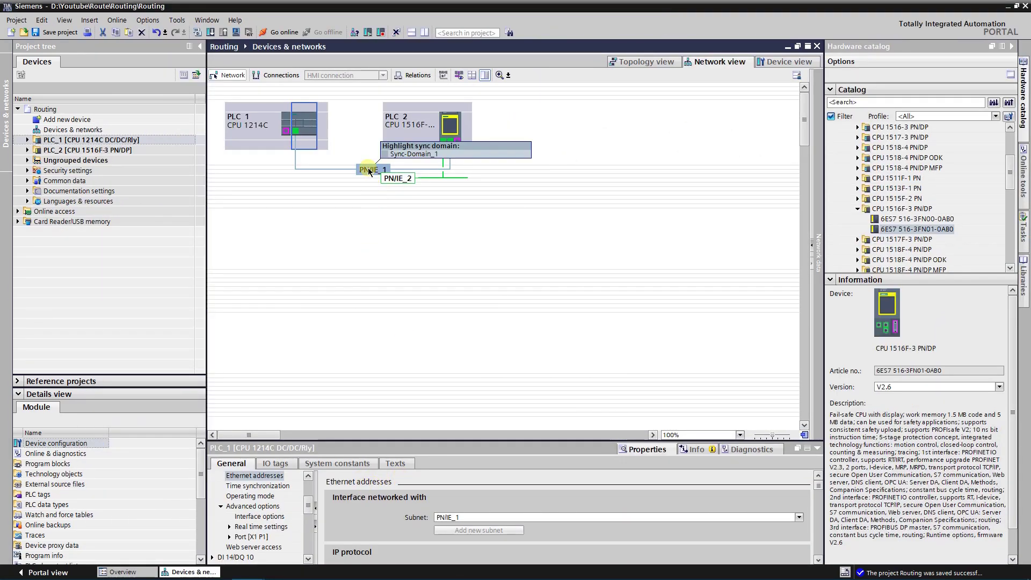
{"action": "left_click", "coordinate": [458, 523]}
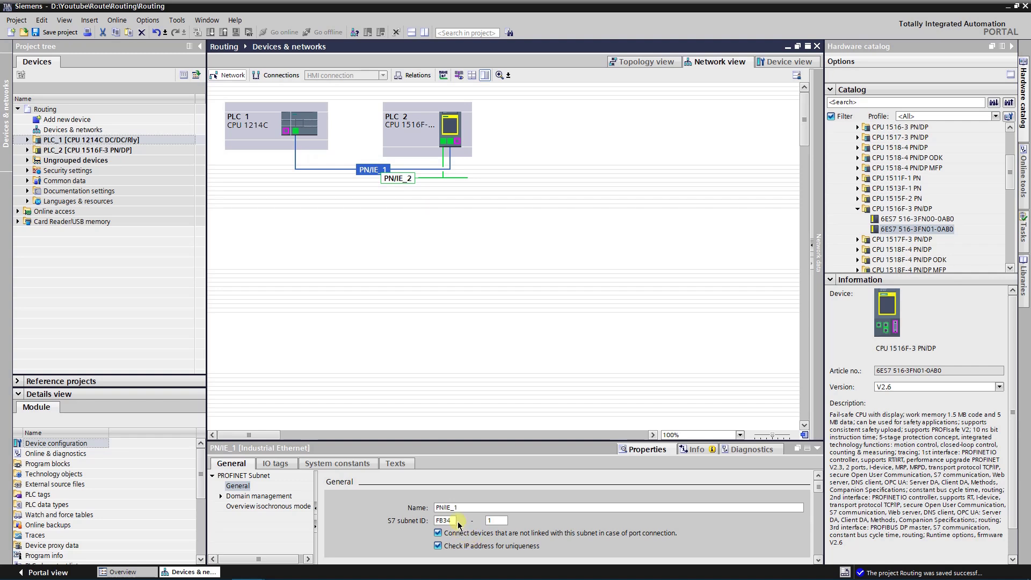
{"action": "double_click", "coordinate": [440, 519]}
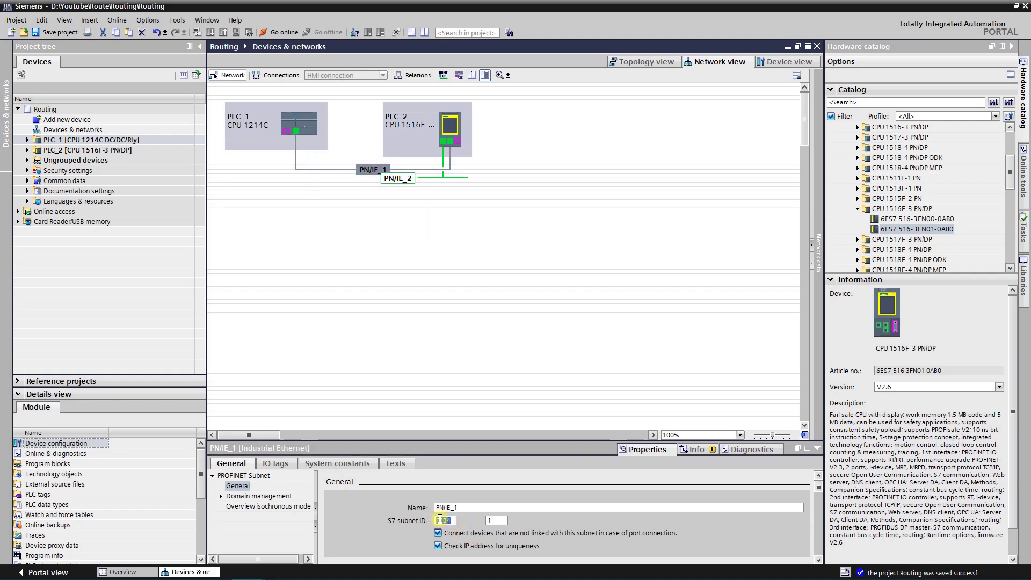
{"action": "type", "text": "D"}
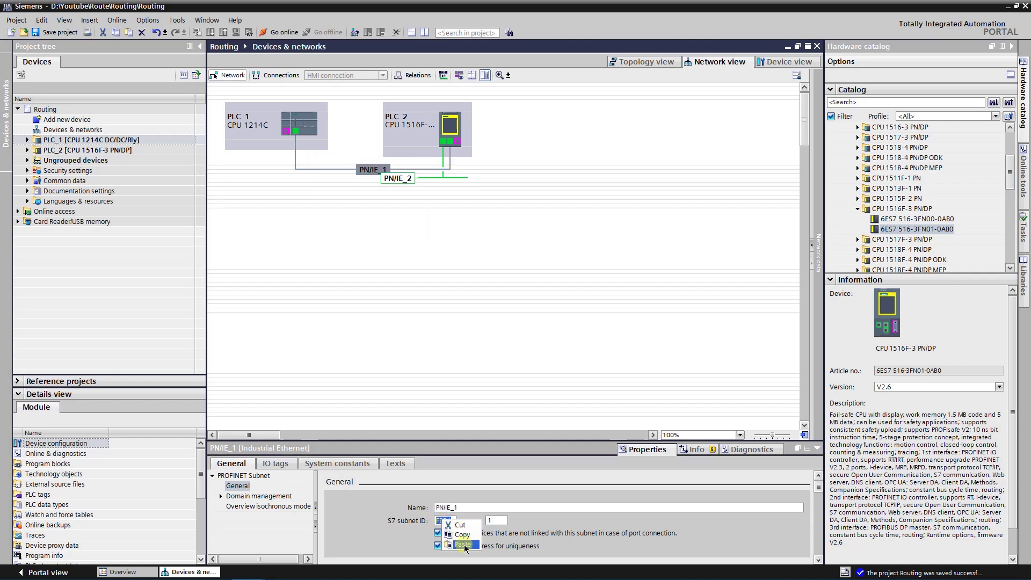
{"action": "left_click", "coordinate": [465, 548]}
{"action": "left_click", "coordinate": [388, 260]}
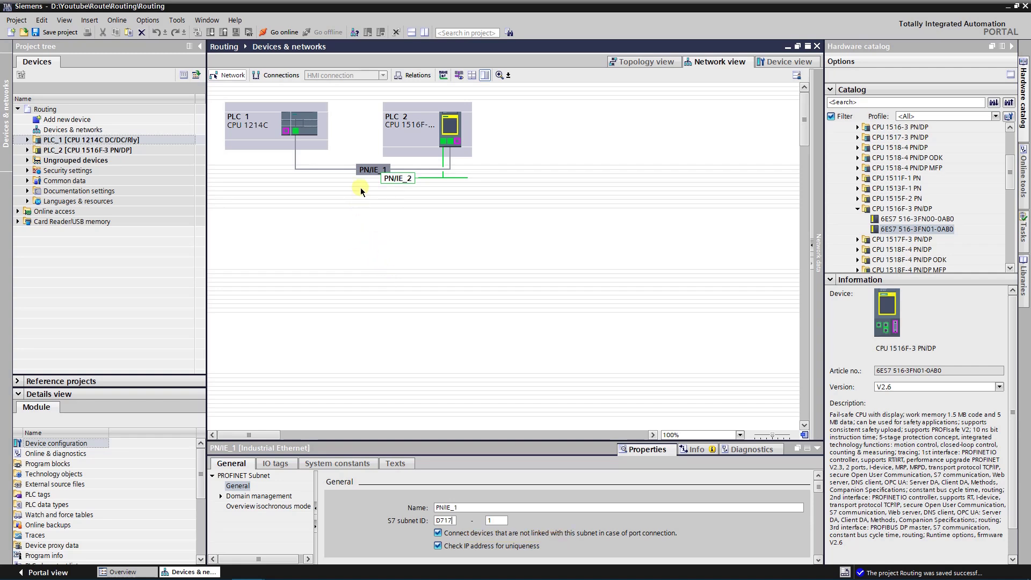
Compile PLC_2 and PLC_1, and save the Routing project.
{"action": "left_click", "coordinate": [314, 125]}
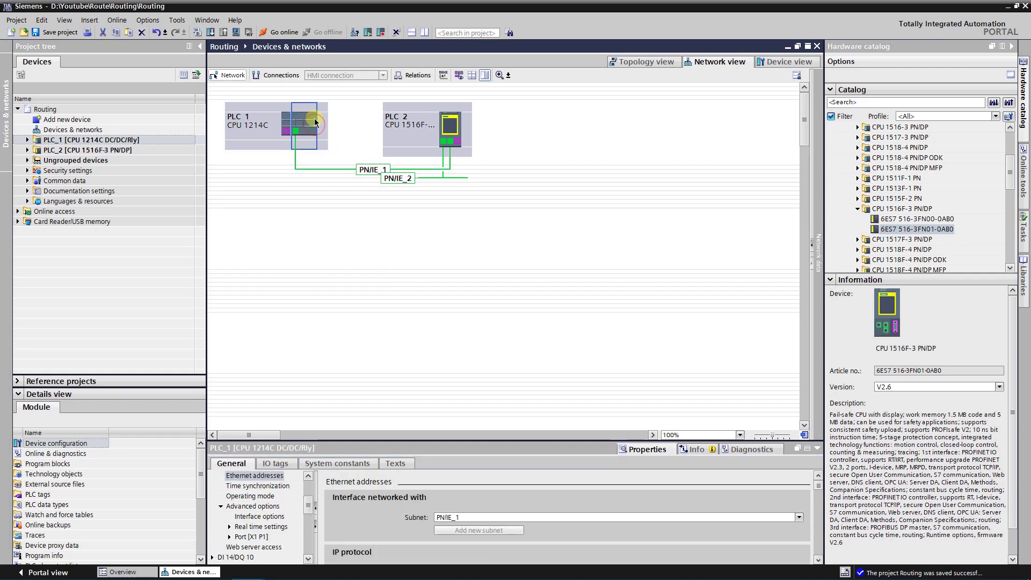
{"action": "left_click", "coordinate": [458, 127]}
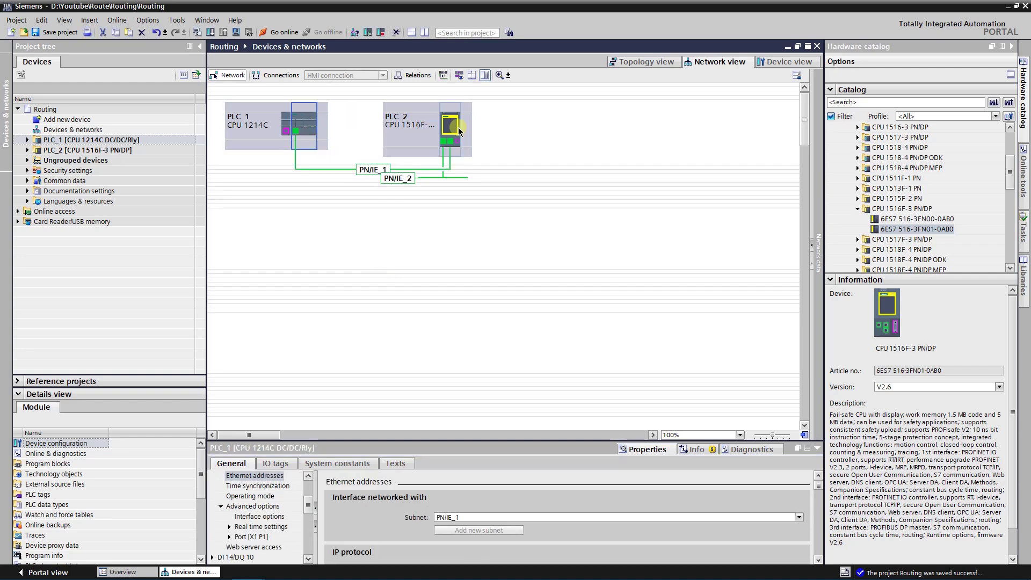
{"action": "left_click", "coordinate": [197, 32]}
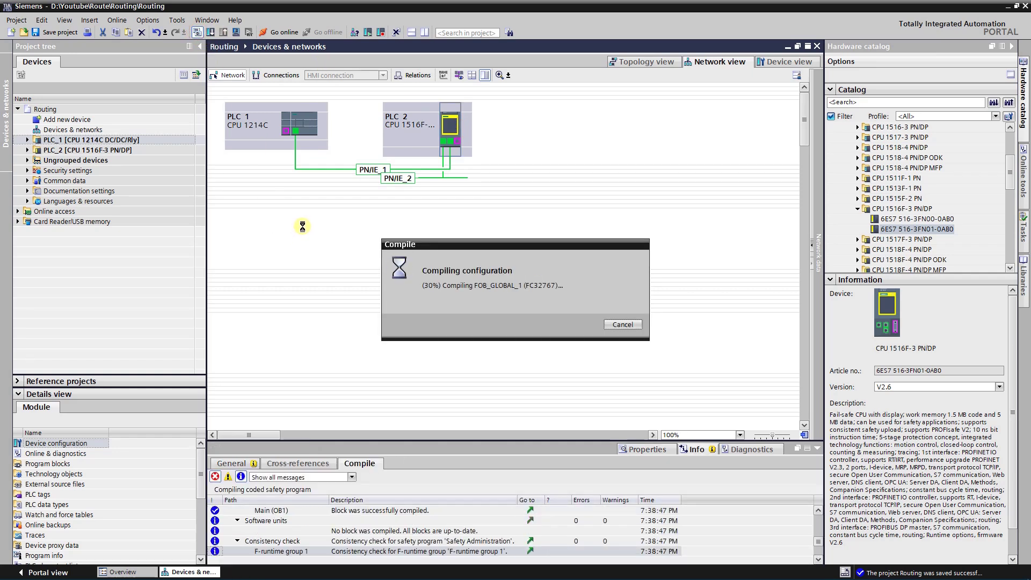
{"action": "left_click", "coordinate": [304, 152]}
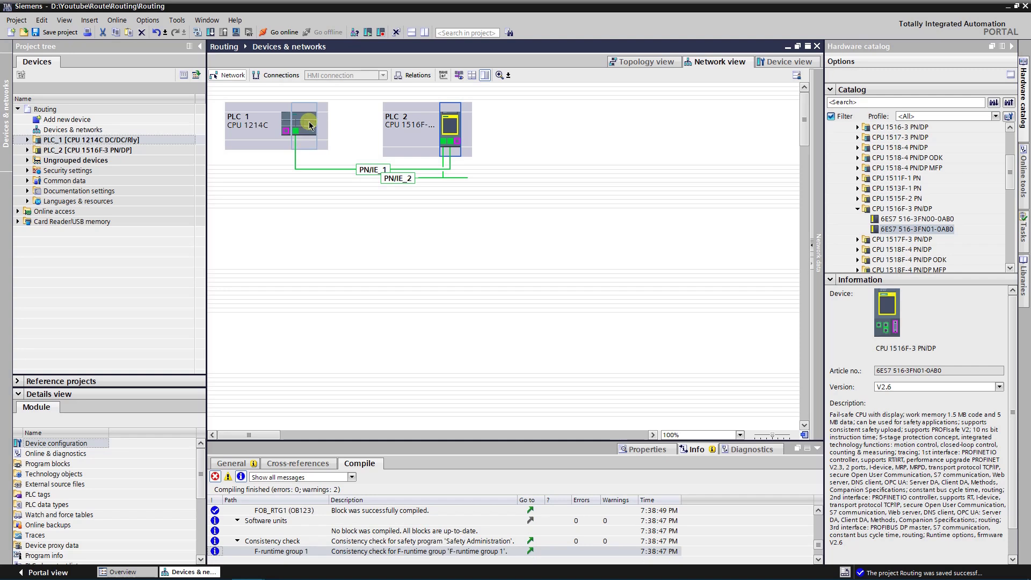
{"action": "left_click", "coordinate": [198, 33]}
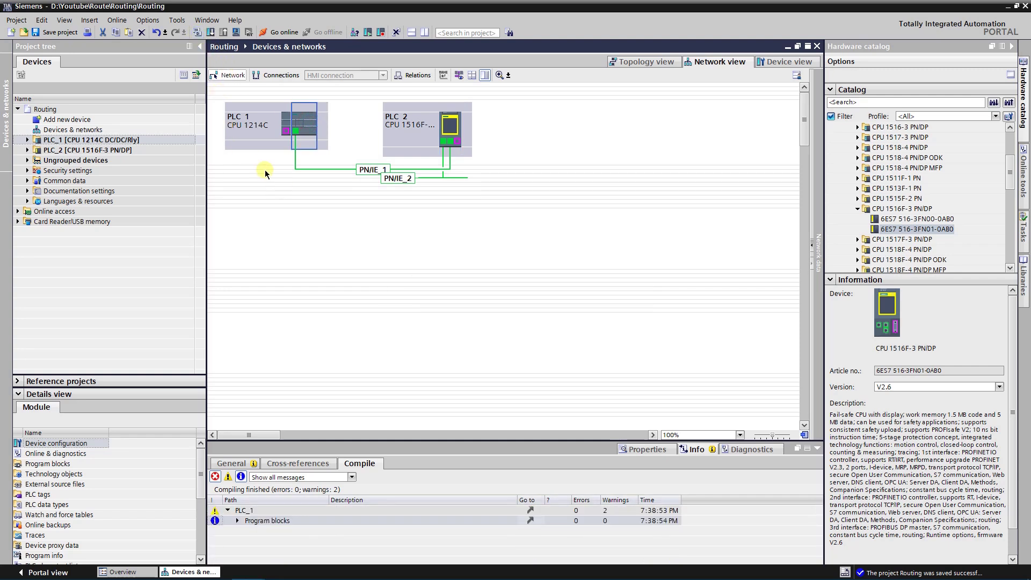
{"action": "left_click", "coordinate": [67, 32]}
{"action": "left_click", "coordinate": [312, 135]}
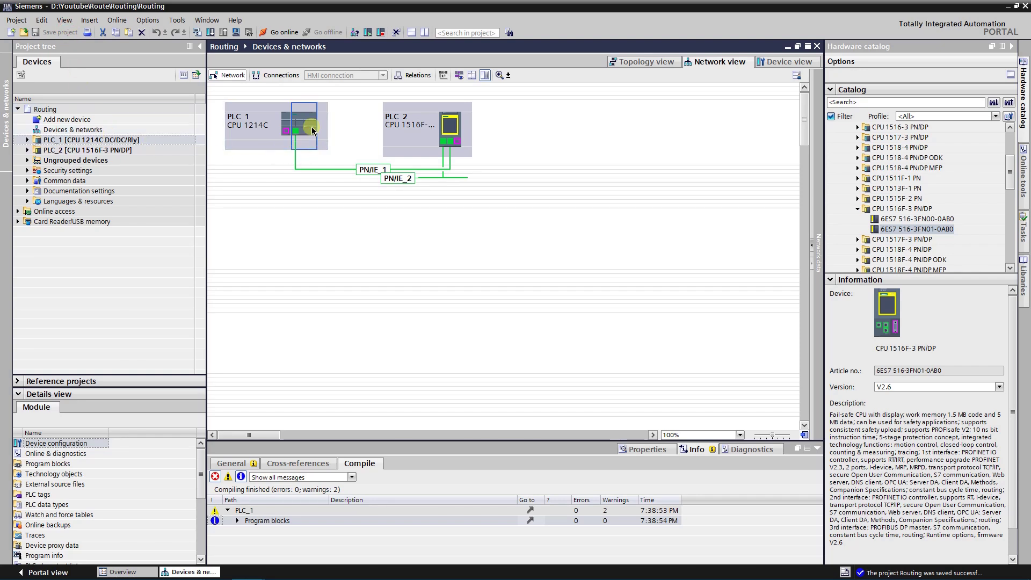
Search for PLC_1 through the PN/IE_2 subnet and go online with it, disconnecting again after the connection test.
{"action": "left_click", "coordinate": [119, 21]}
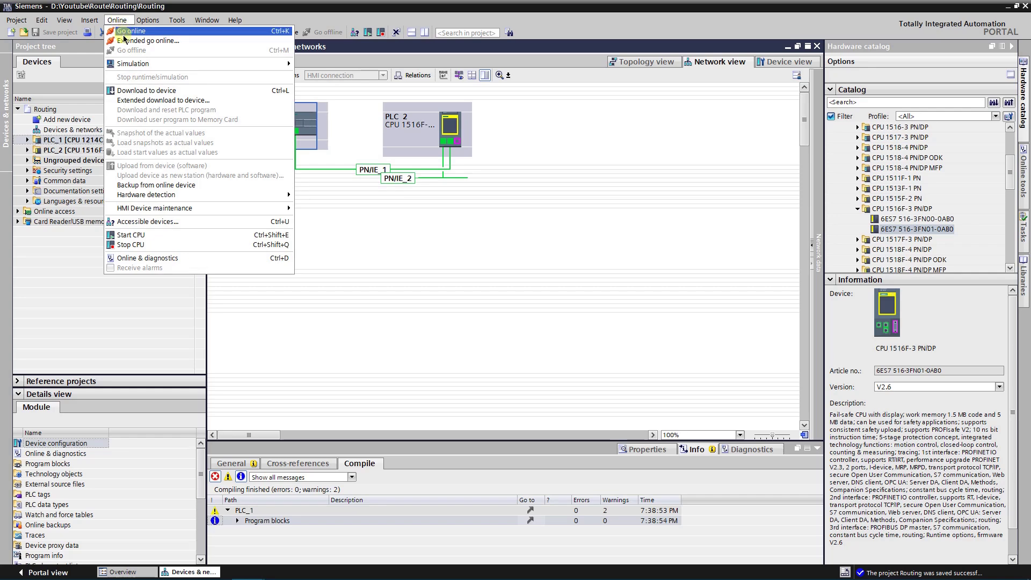
{"action": "left_click", "coordinate": [127, 33]}
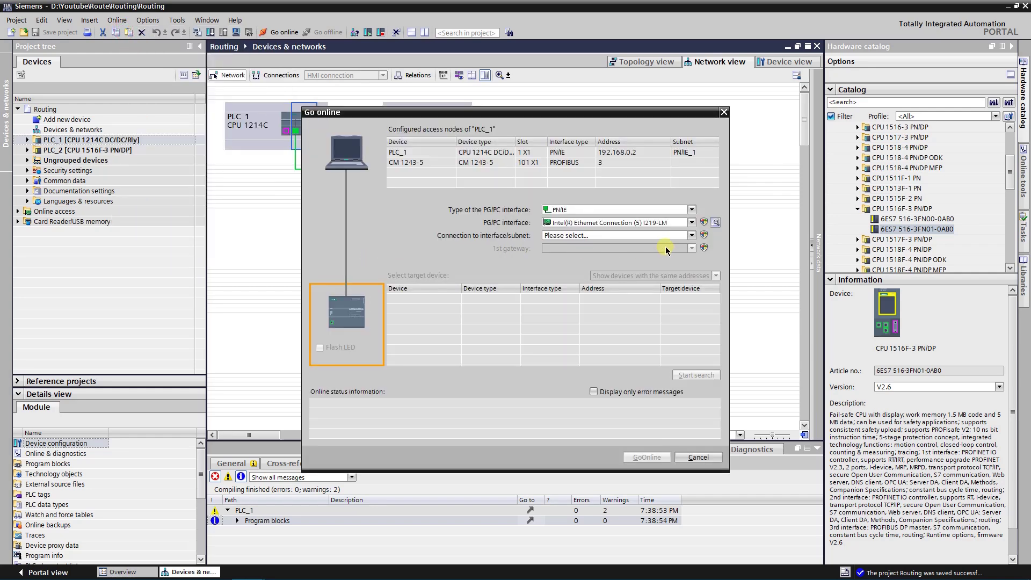
{"action": "left_click", "coordinate": [692, 236]}
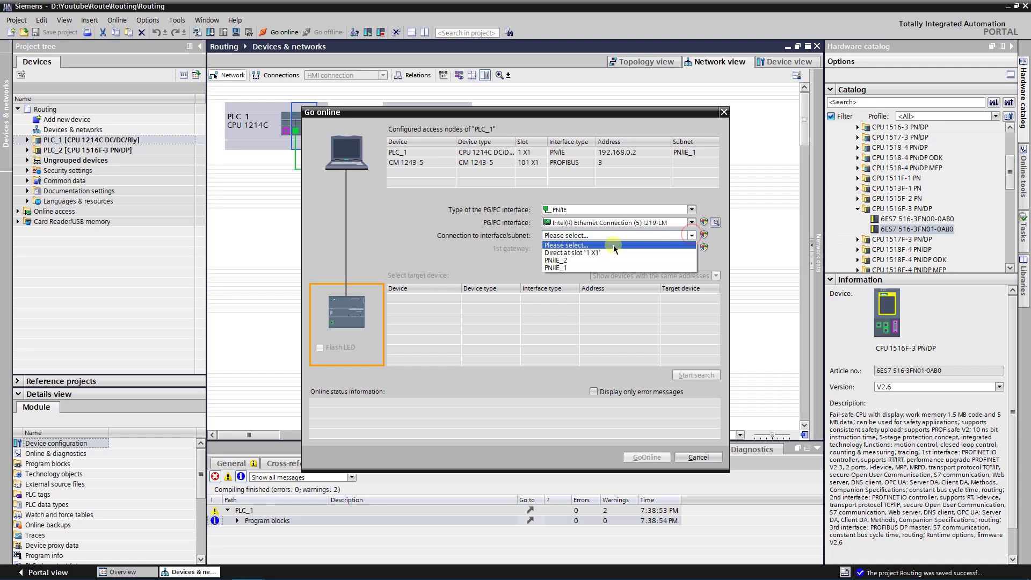
{"action": "left_click", "coordinate": [571, 261]}
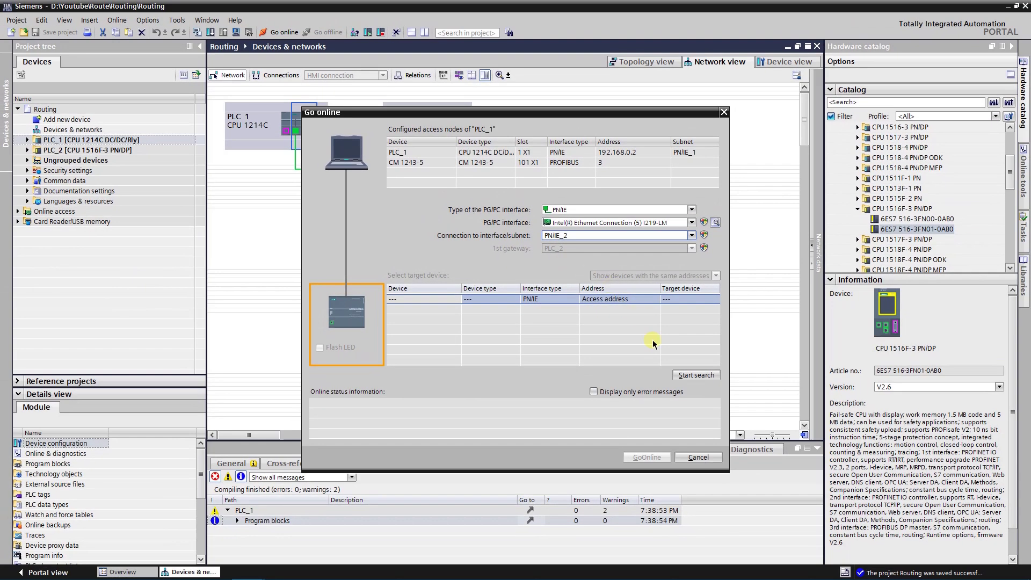
{"action": "left_click", "coordinate": [693, 376]}
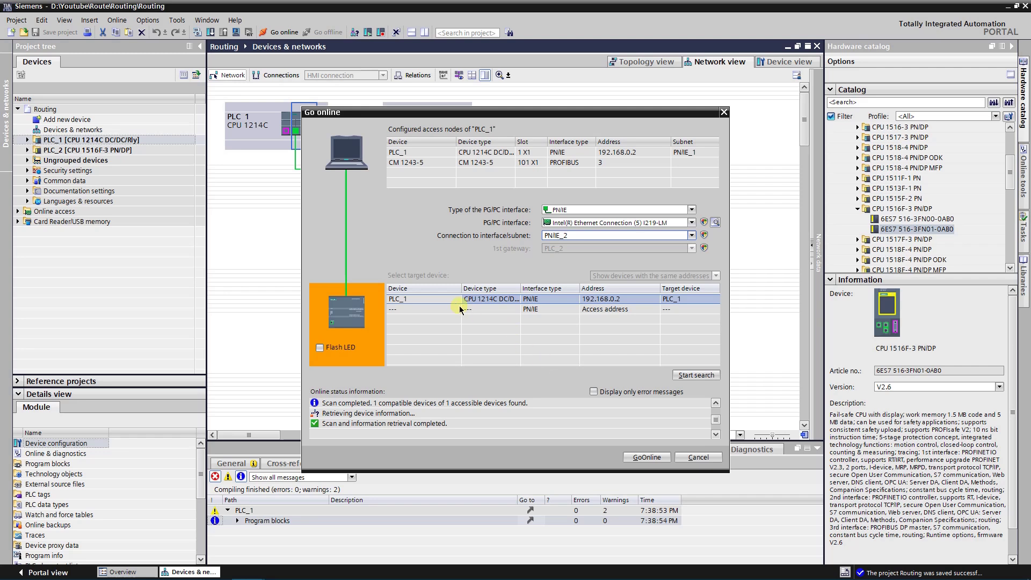
{"action": "left_click", "coordinate": [650, 458]}
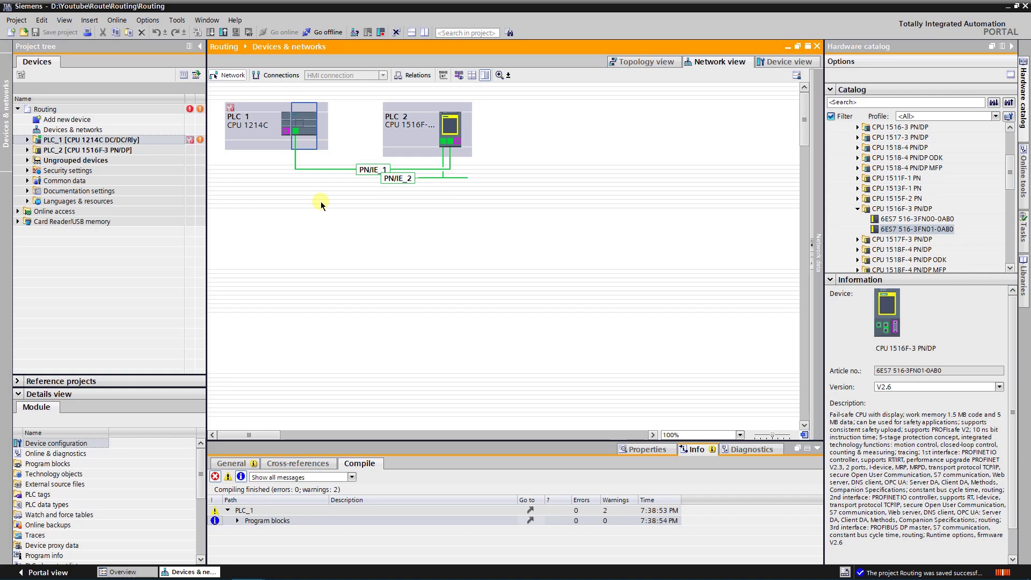
{"action": "left_click", "coordinate": [243, 127]}
{"action": "left_click", "coordinate": [333, 33]}
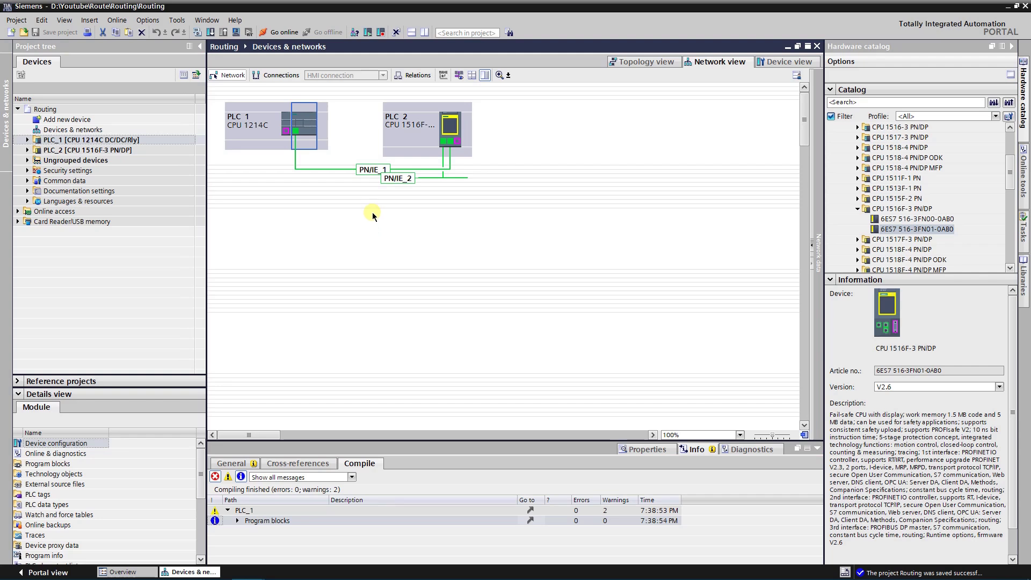
Set the first part of the PN/IE_1 subnet's S7 subnet ID to D718.
{"action": "left_click", "coordinate": [366, 169]}
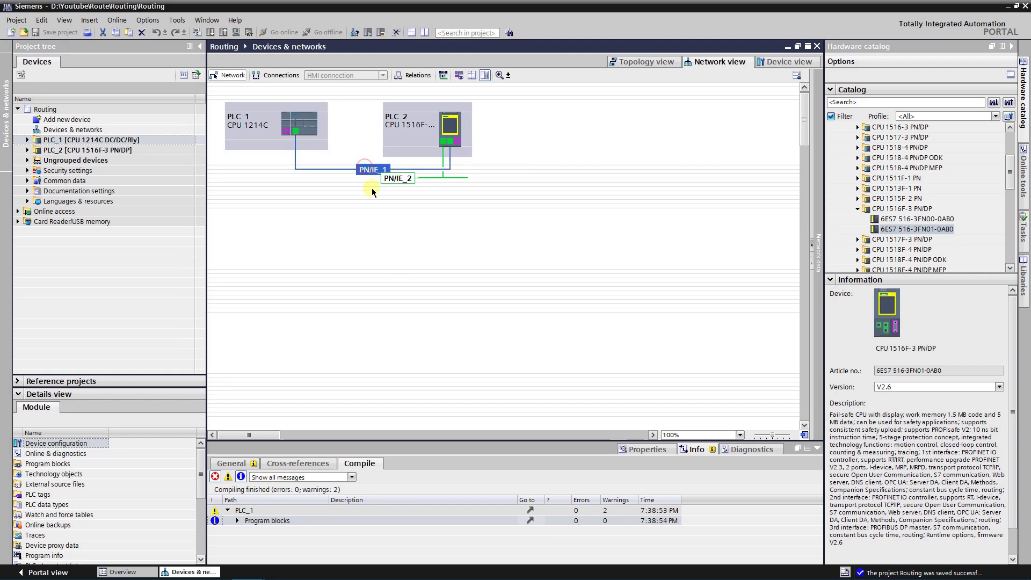
{"action": "left_click", "coordinate": [641, 449]}
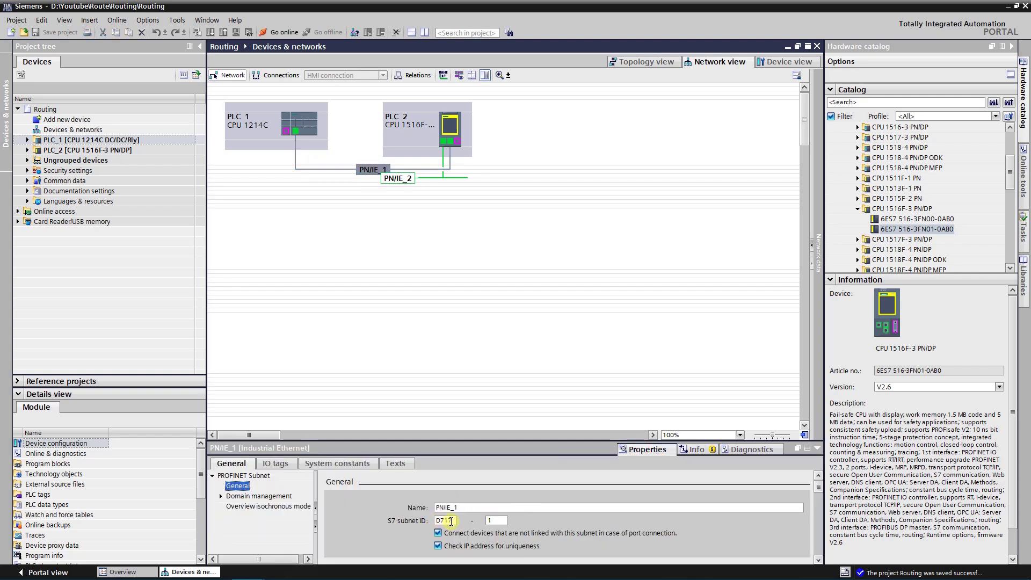
{"action": "left_click", "coordinate": [452, 520]}
{"action": "type", "text": "8"}
{"action": "key", "text": "Return"}
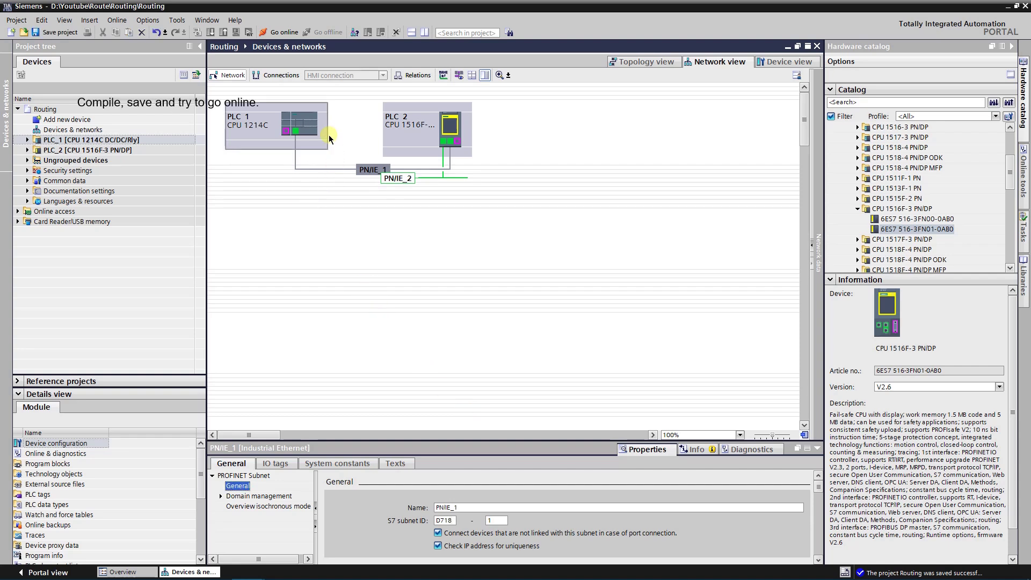
Recompile PLC_2 and PLC_1 with the changed subnet ID, and save the Routing project.
{"action": "left_click", "coordinate": [415, 120]}
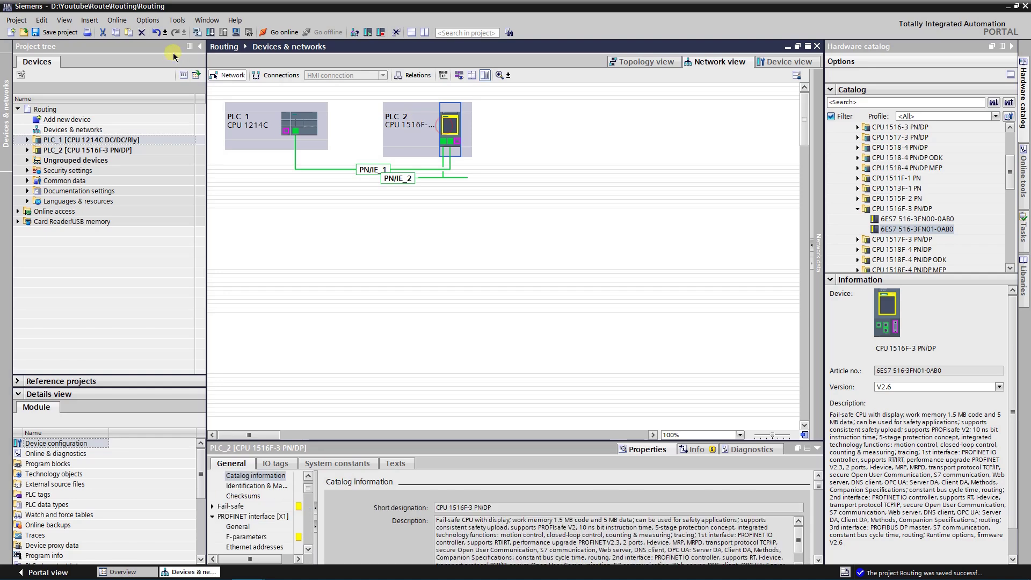
{"action": "left_click", "coordinate": [198, 34]}
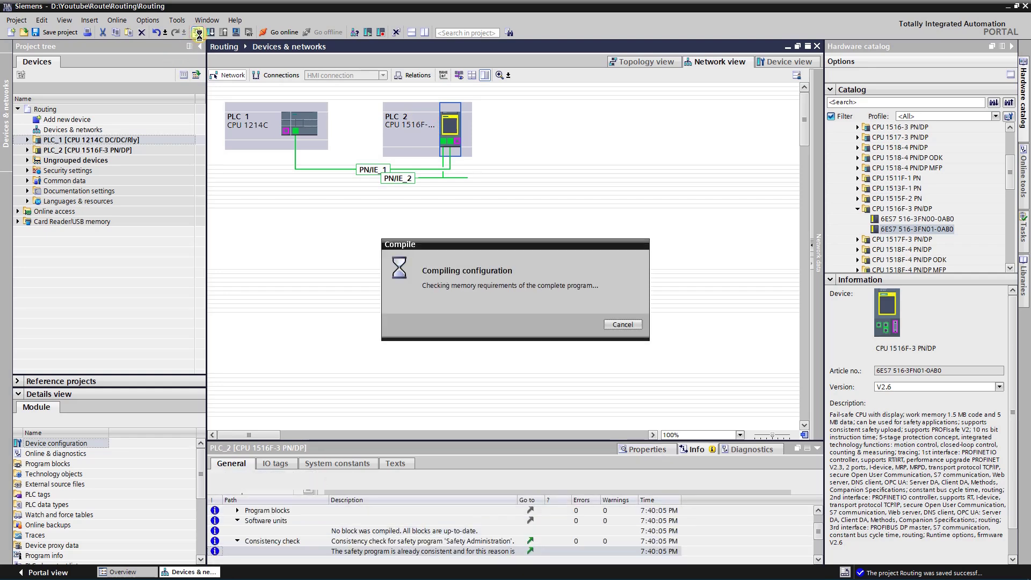
{"action": "left_click", "coordinate": [312, 125]}
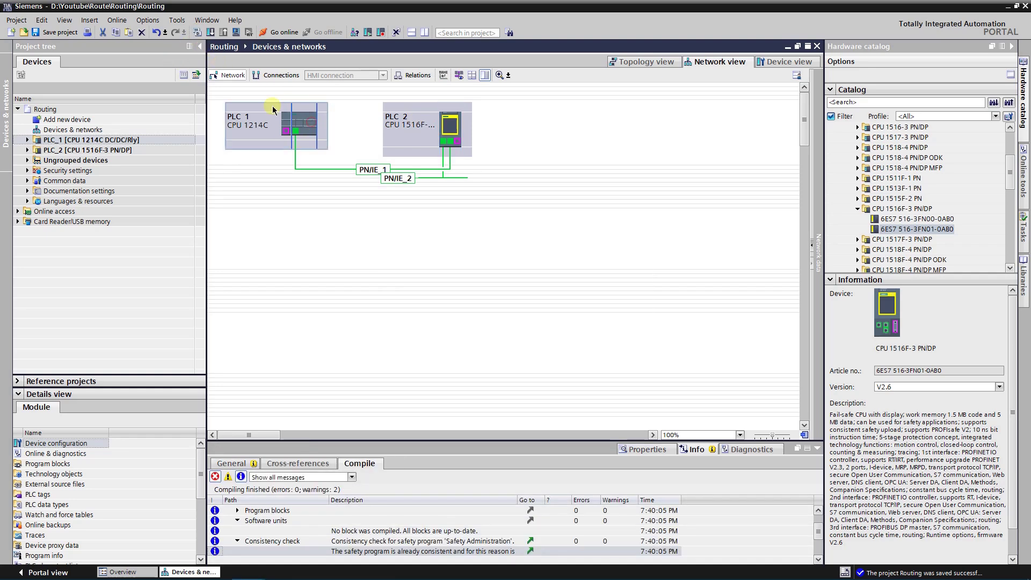
{"action": "left_click", "coordinate": [199, 33]}
{"action": "left_click", "coordinate": [198, 33]}
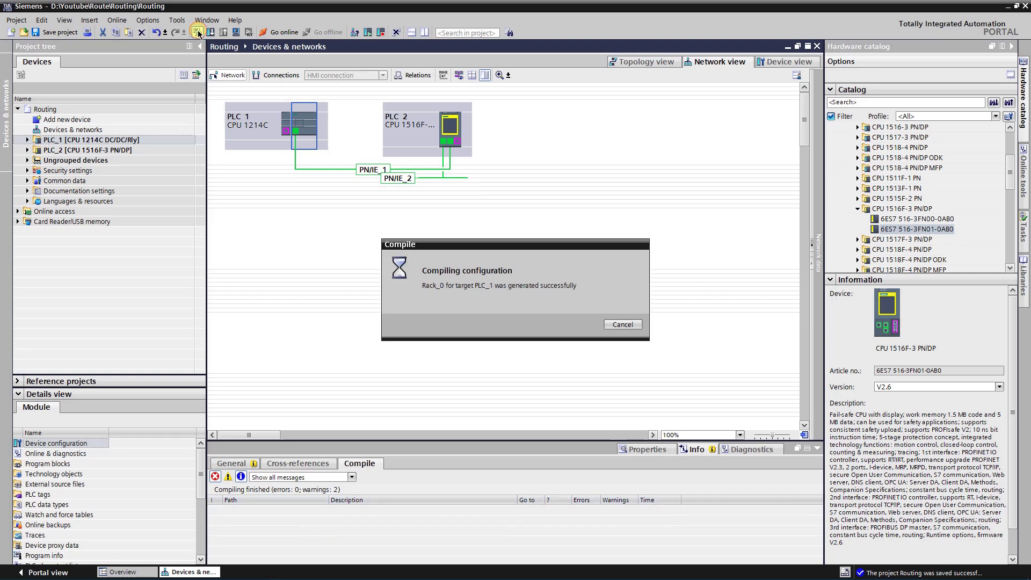
{"action": "left_click", "coordinate": [64, 32]}
Start an extended online connection to PLC_1 and search for the device through the PN/IE_2 subnet.
{"action": "left_click", "coordinate": [118, 20]}
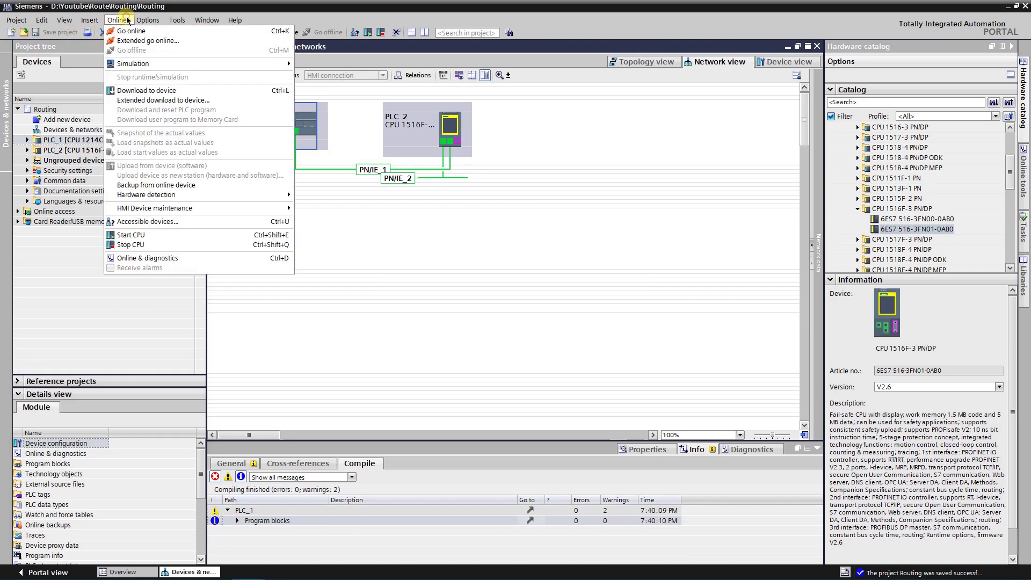
{"action": "left_click", "coordinate": [134, 42]}
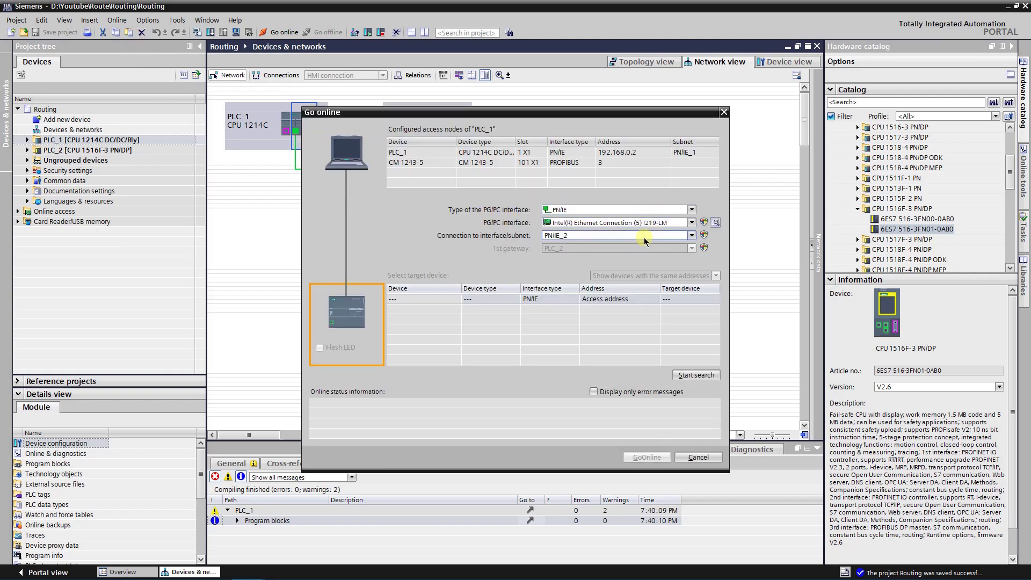
{"action": "left_click", "coordinate": [693, 375]}
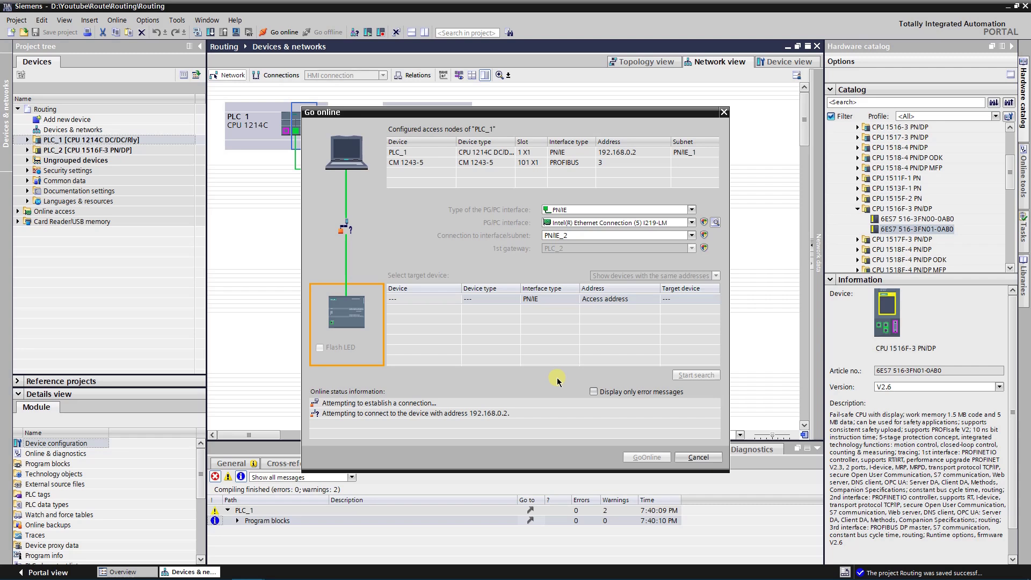